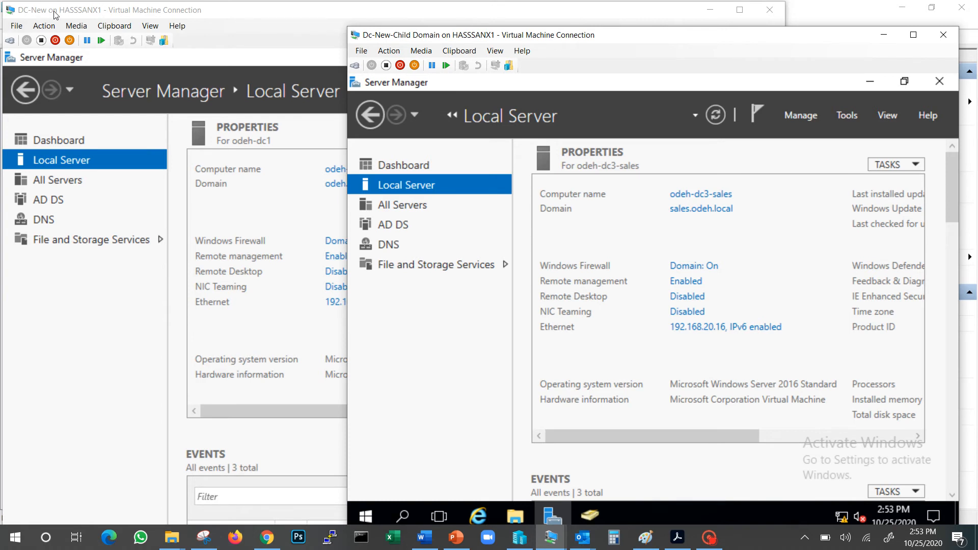
# Step: Create a new folder named Sales Stat on the C: drive of the child domain server
pyautogui.moveTo(488, 31); pyautogui.dragTo(527, 5)
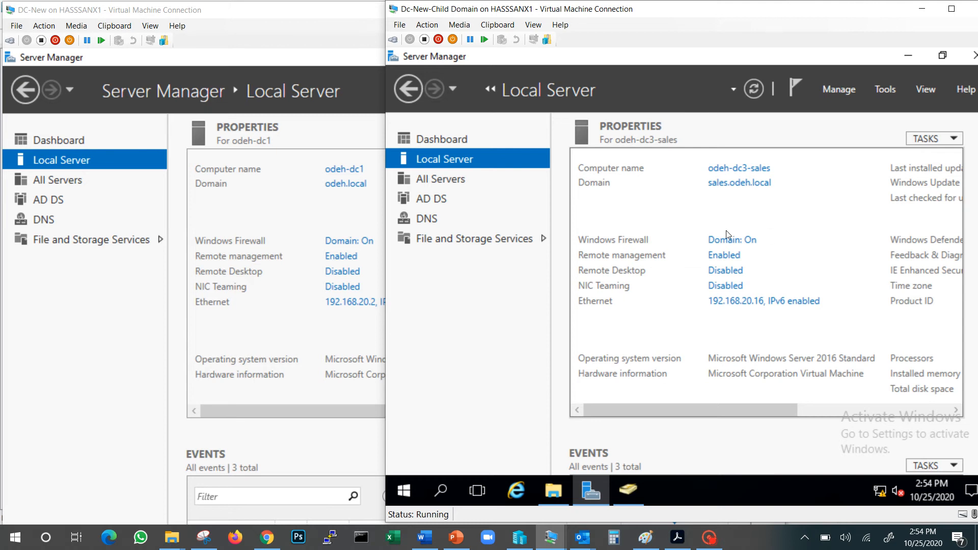
pyautogui.click(546, 494)
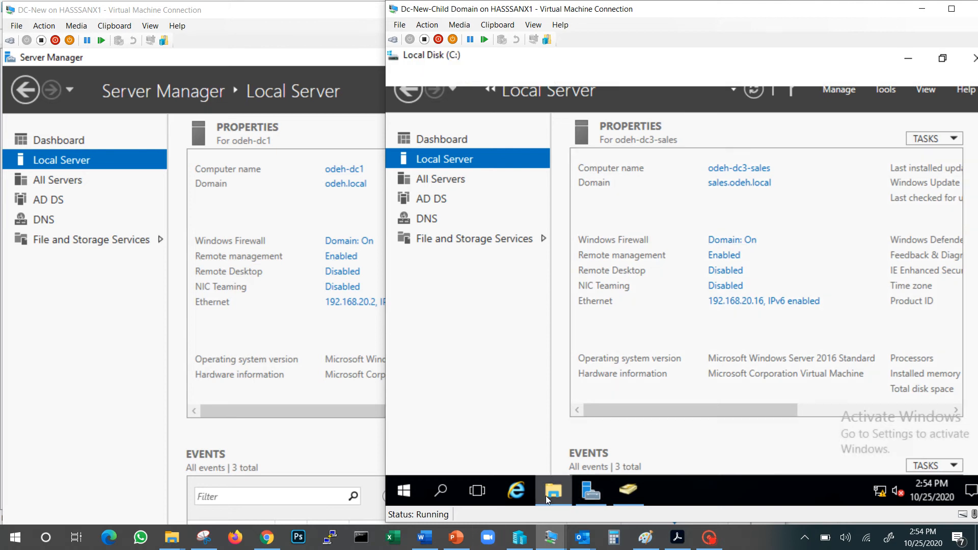
pyautogui.rightClick(561, 262)
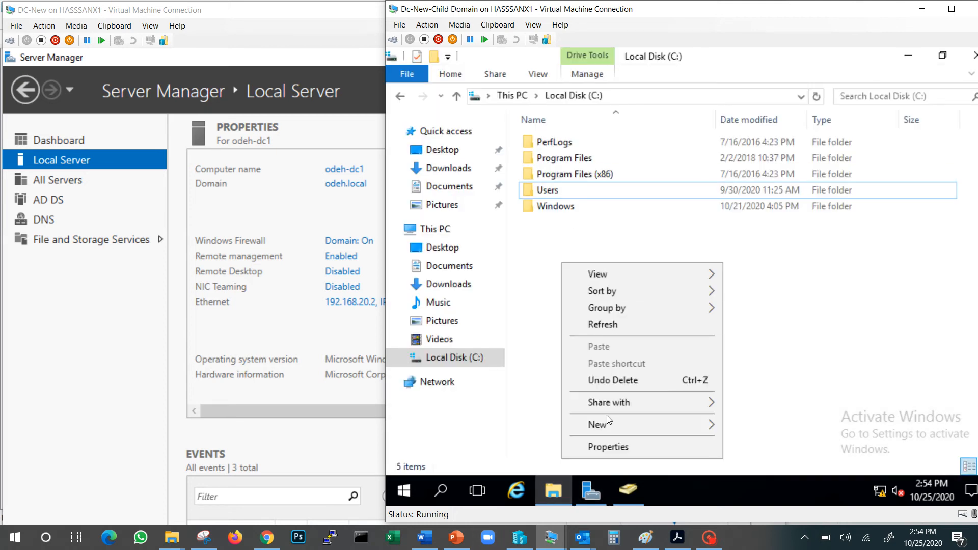
pyautogui.moveTo(607, 422)
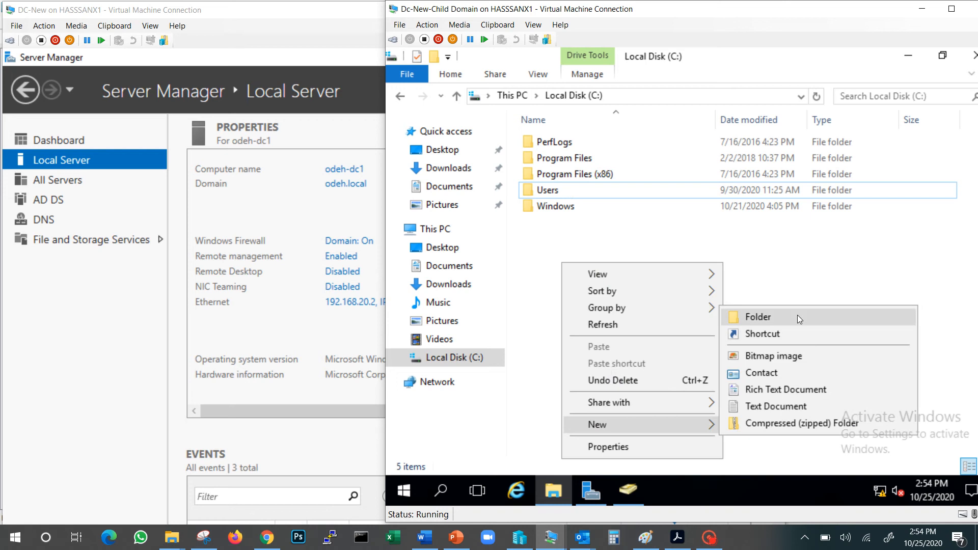
pyautogui.click(796, 314)
pyautogui.write('Sales')
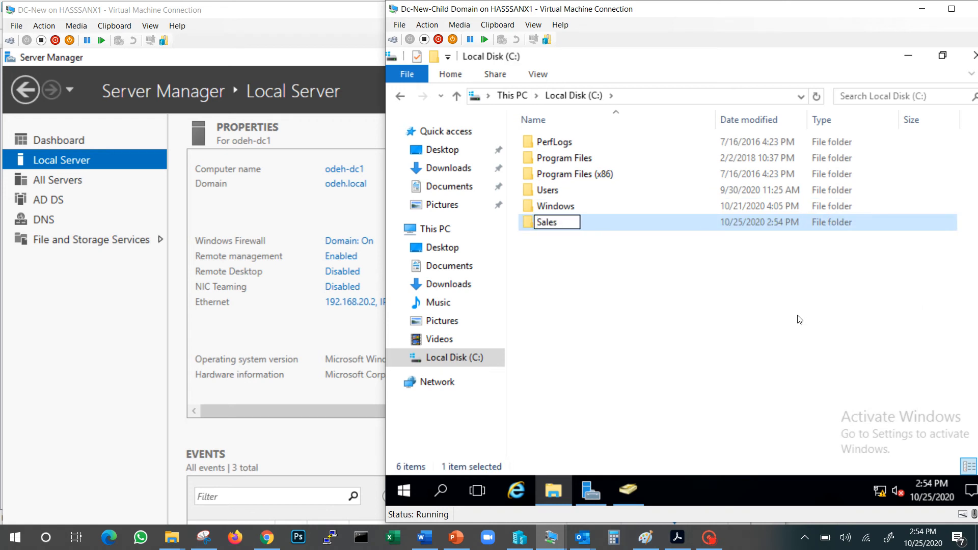
pyautogui.write(' Stat')
pyautogui.press('Return')
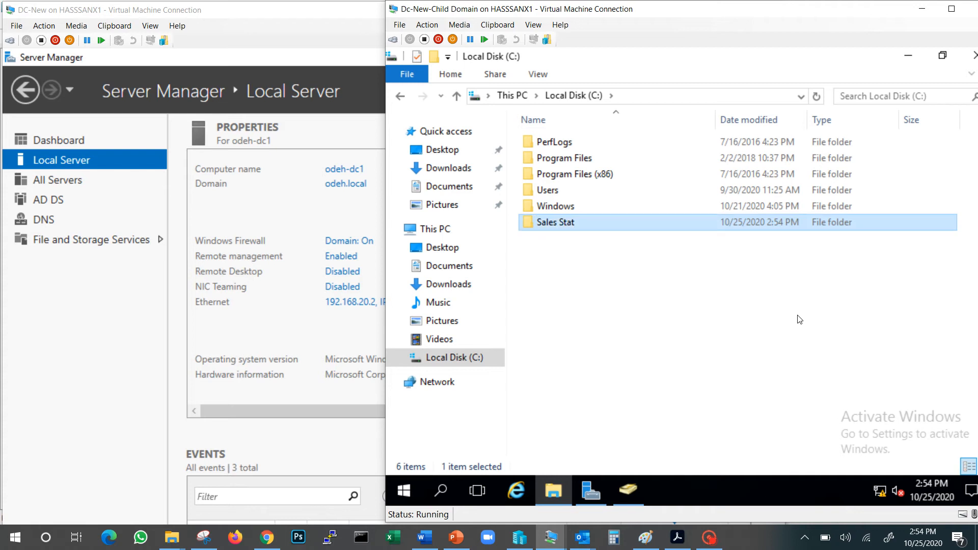
# Step: Switch to Active Directory Users and Computers on the child domain server and open Sales-Top-OU
pyautogui.click(594, 494)
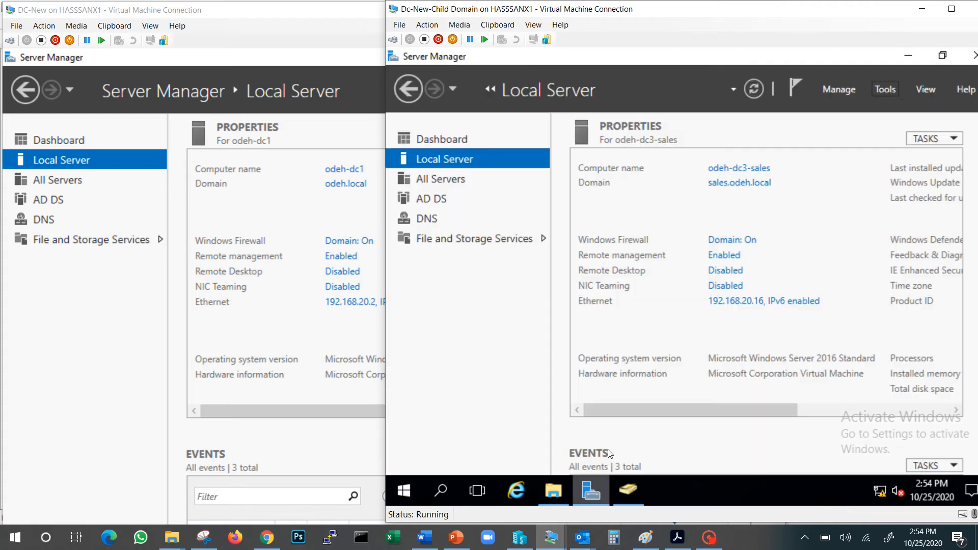
pyautogui.click(893, 90)
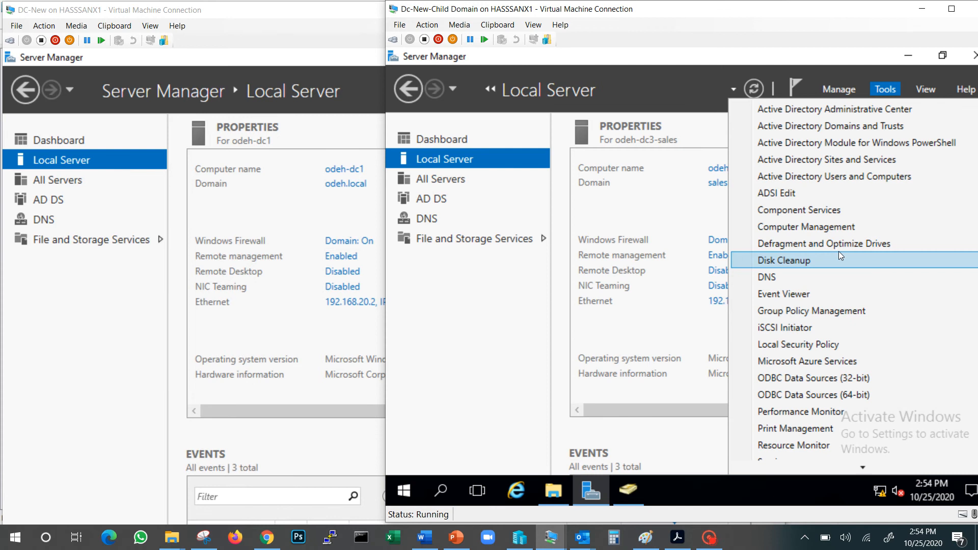
pyautogui.click(628, 489)
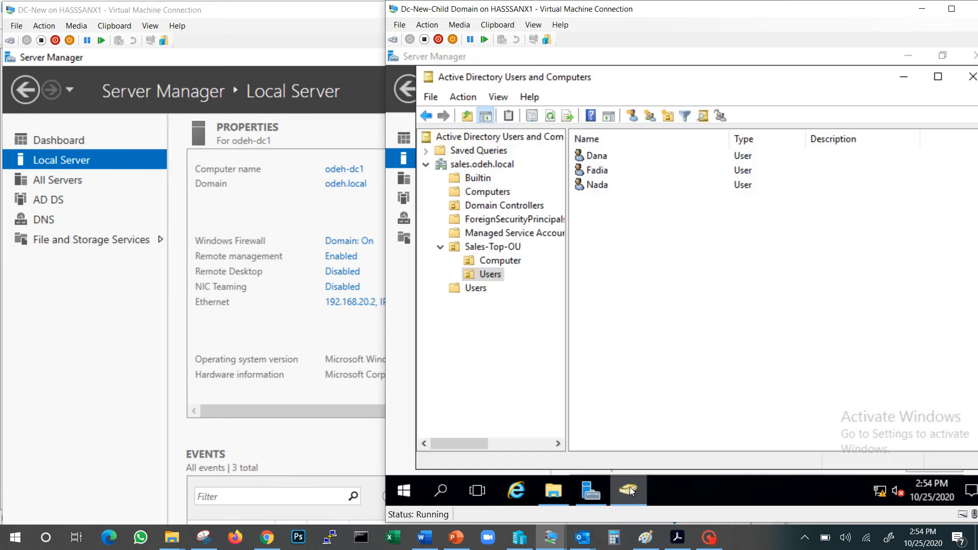
pyautogui.click(488, 248)
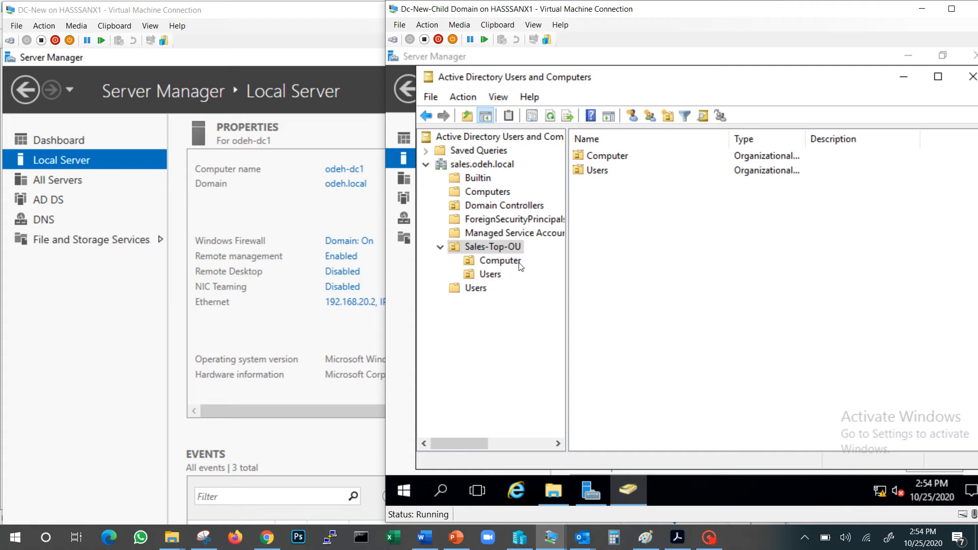
# Step: Create a universal security group named Access to Sales Stat RW in Sales-Top-OU, copying its name for reuse
pyautogui.click(650, 116)
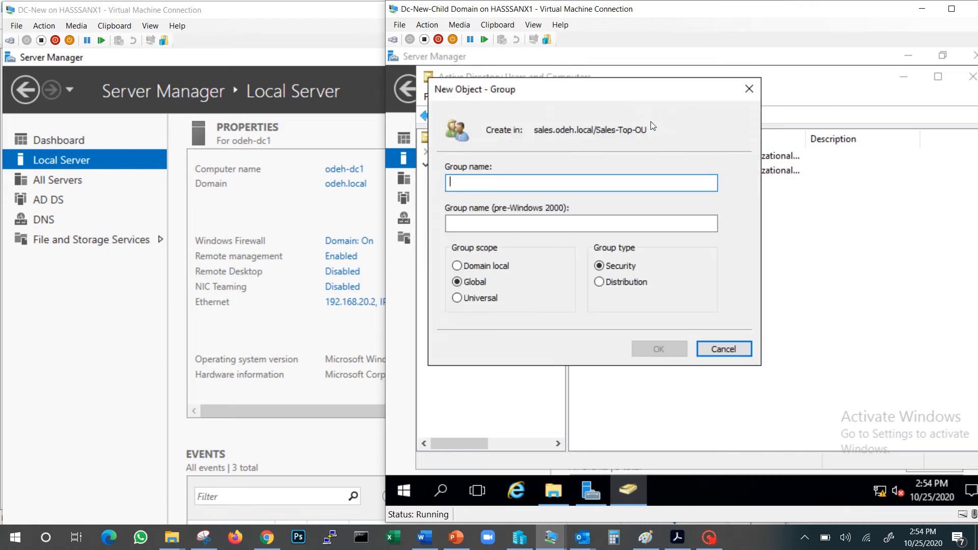
pyautogui.write('Acces')
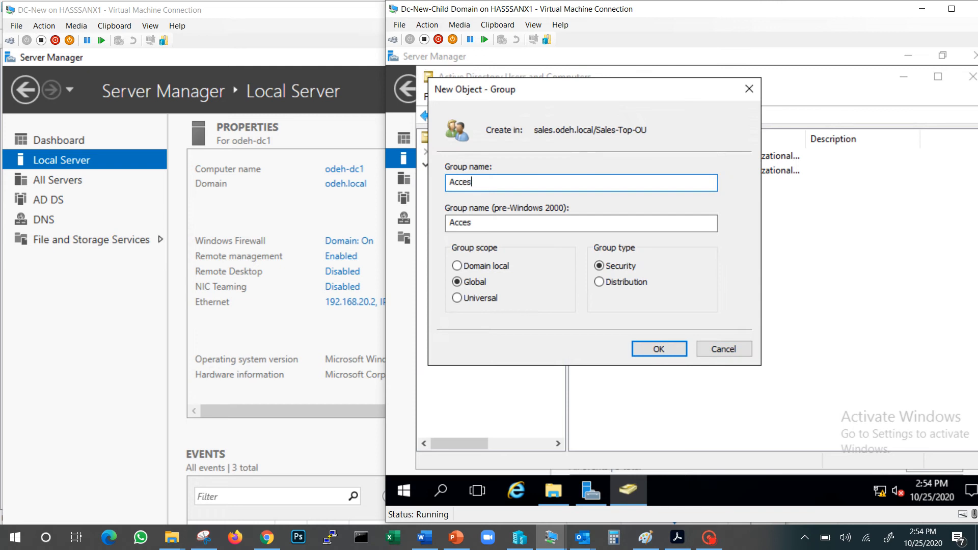
pyautogui.write('s to Sales Sts')
pyautogui.press('BackSpace')
pyautogui.write('at')
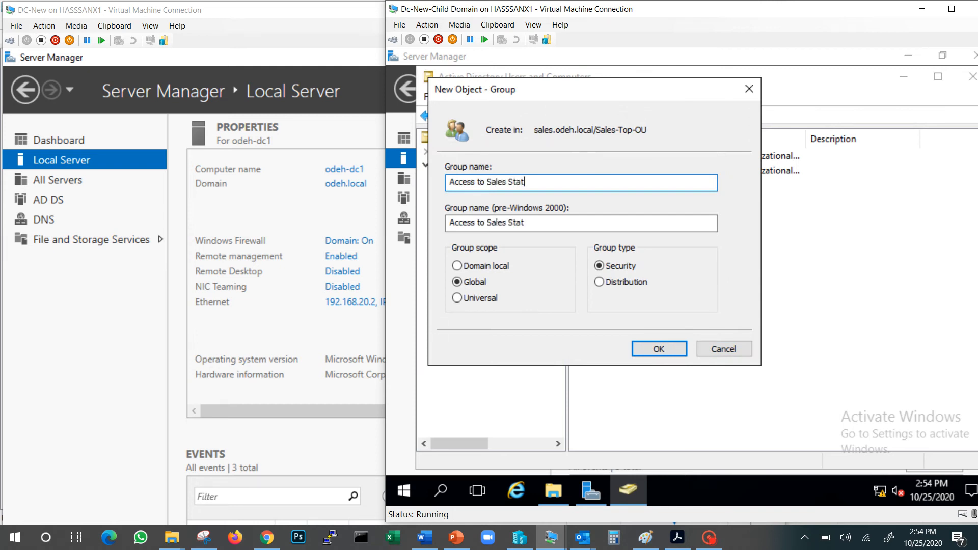
pyautogui.write(' RW')
pyautogui.hotkey('ctrl', 'a')
pyautogui.hotkey('ctrl', 'c')
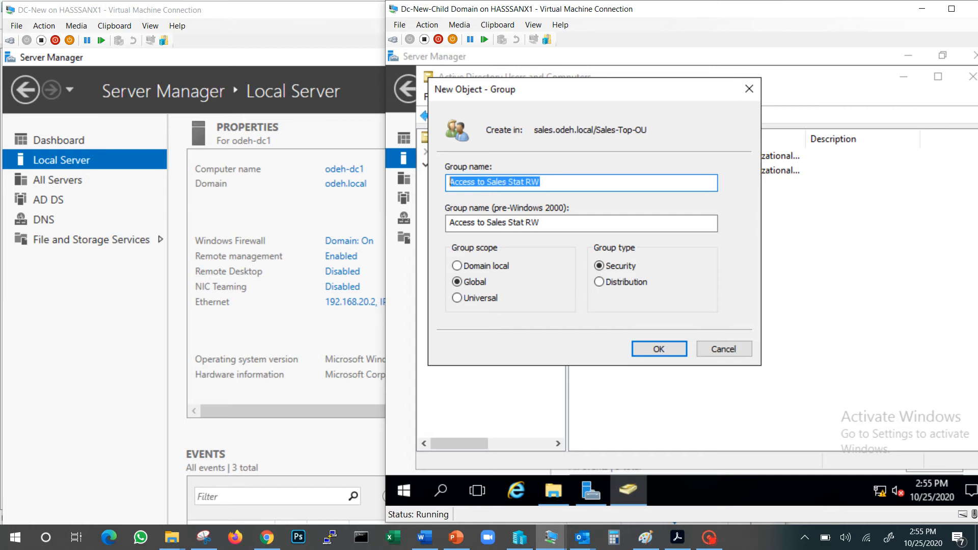
pyautogui.click(458, 299)
pyautogui.click(659, 349)
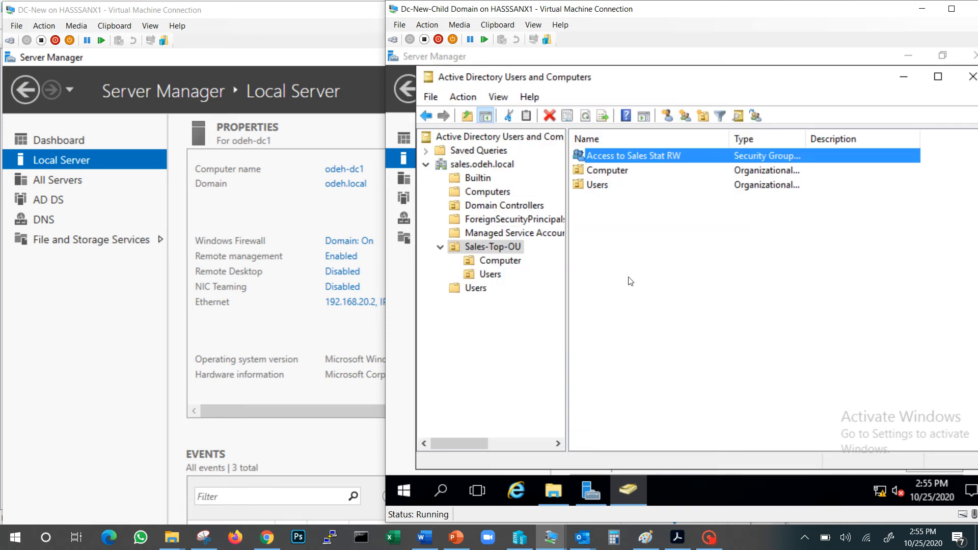
# Step: Create a second universal security group in Sales-Top-OU named Access to Sales Stat R, reusing the copied name
pyautogui.click(685, 116)
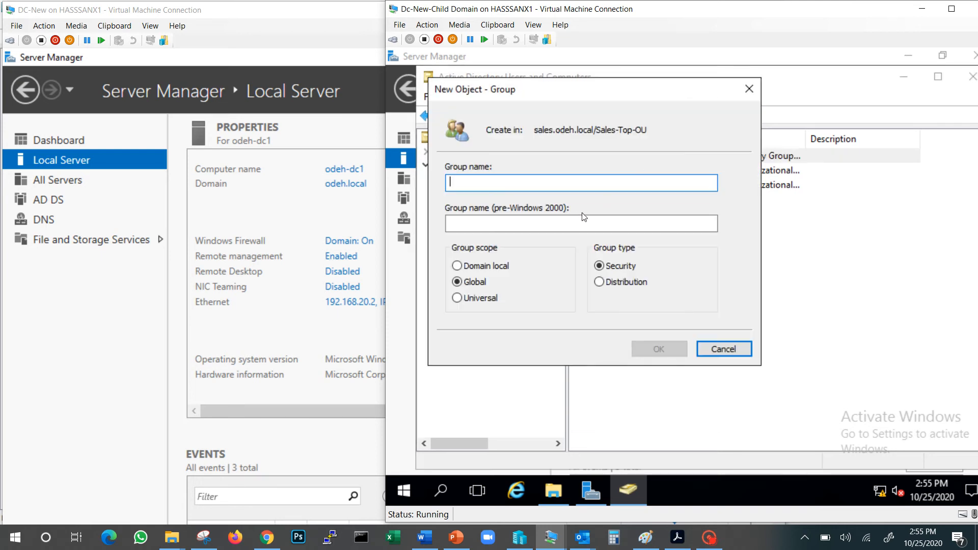
pyautogui.hotkey('ctrl', 'v')
pyautogui.press('BackSpace')
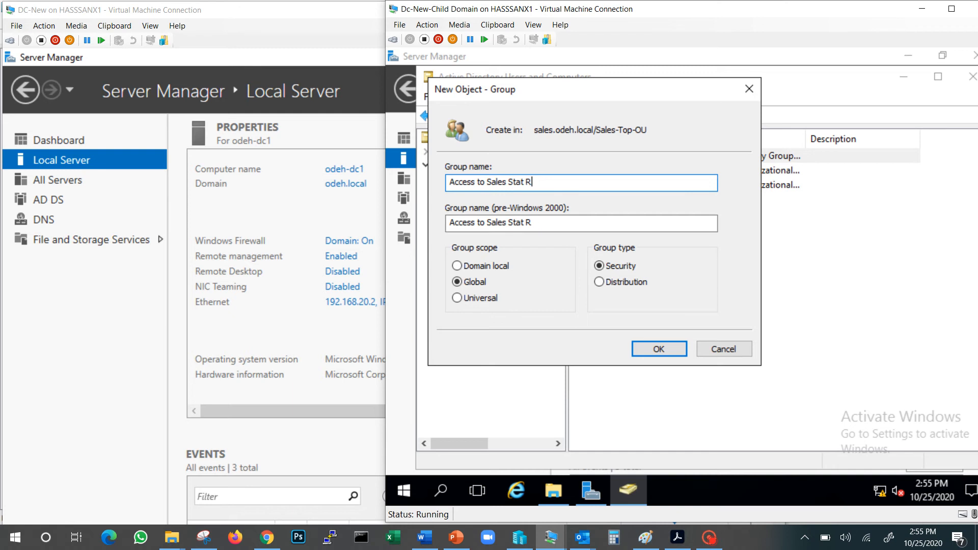
pyautogui.write('W')
pyautogui.click(457, 298)
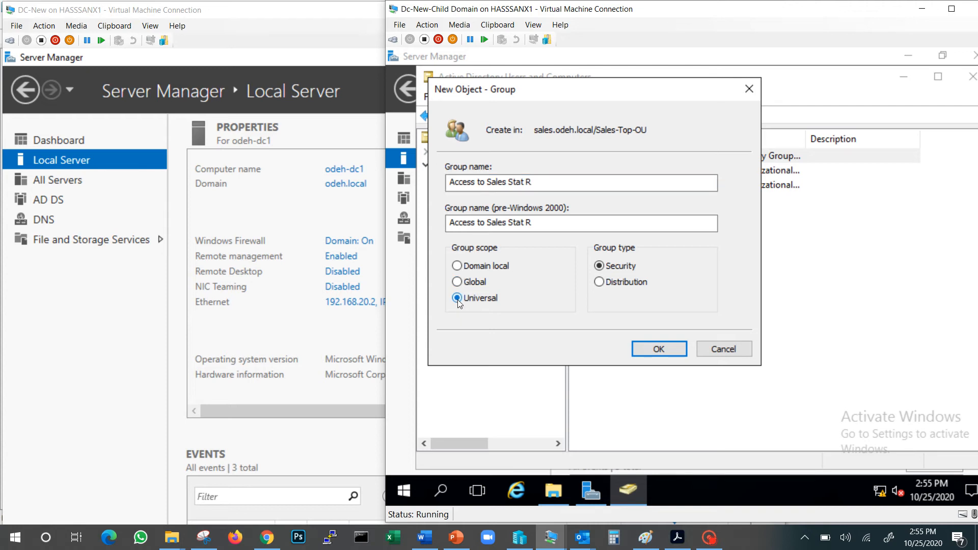
pyautogui.click(673, 347)
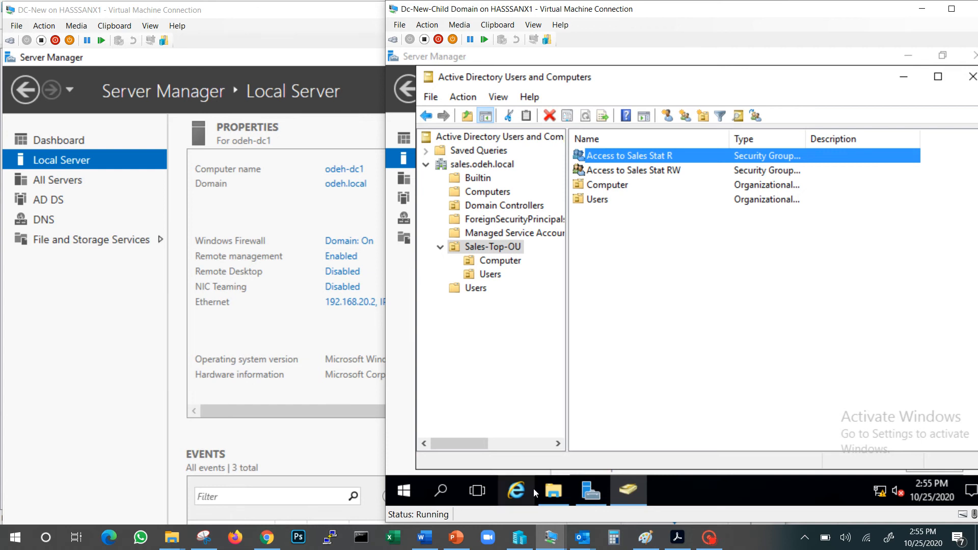
# Step: Switch to File Explorer and open the network file sharing settings of the Sales Stat folder
pyautogui.click(553, 491)
pyautogui.rightClick(552, 224)
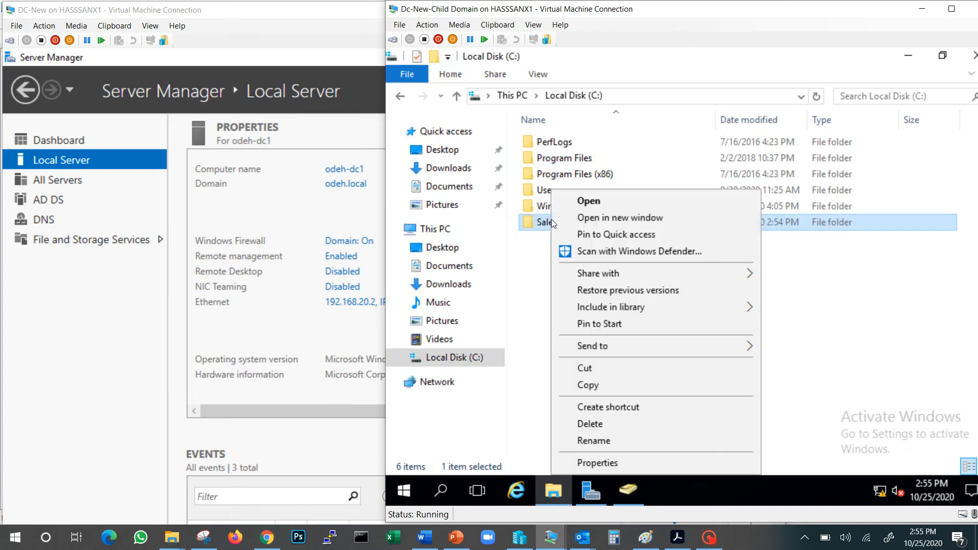
pyautogui.click(599, 462)
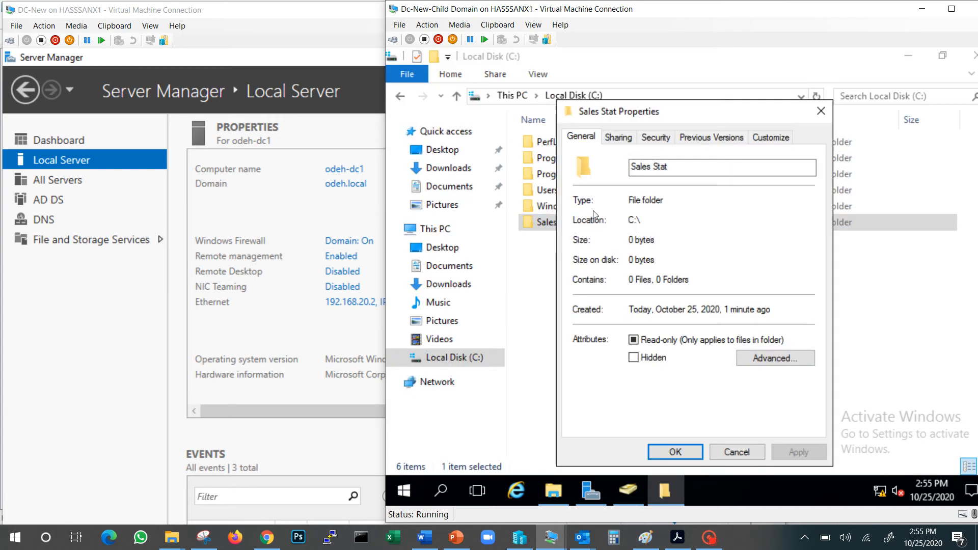
pyautogui.click(618, 137)
pyautogui.click(607, 240)
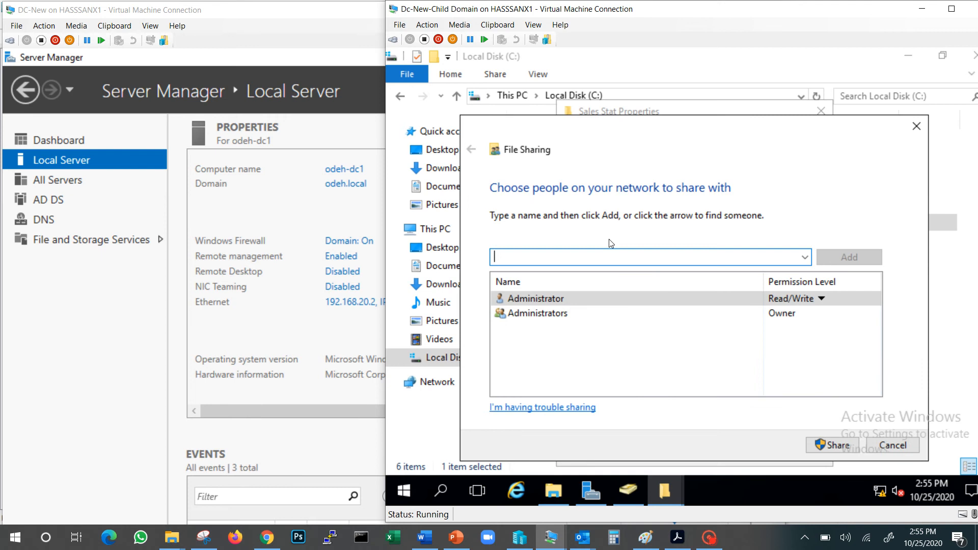
# Step: Find groups matching "access to" and add both Access to Sales Stat R and Access to Sales Stat RW to the sharing list
pyautogui.click(805, 259)
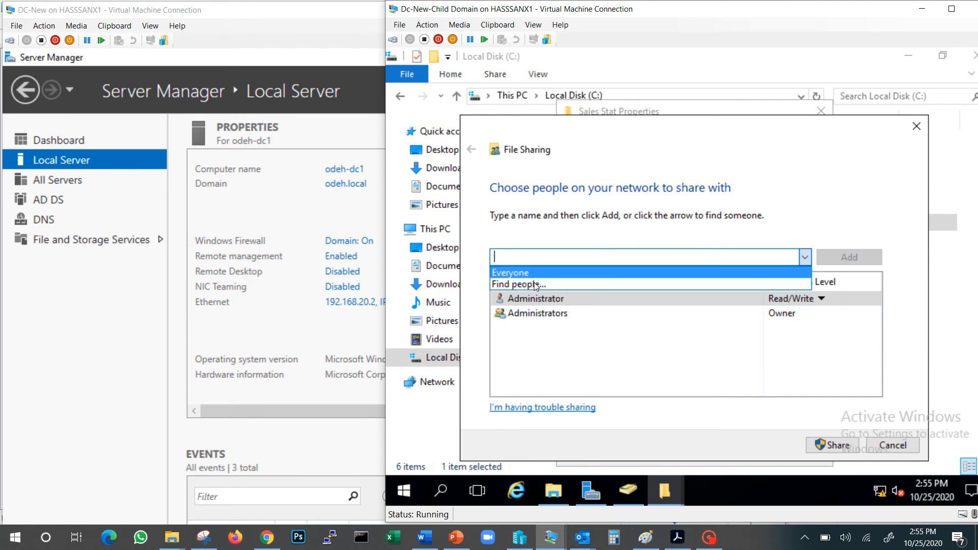
pyautogui.click(530, 285)
pyautogui.write('access to')
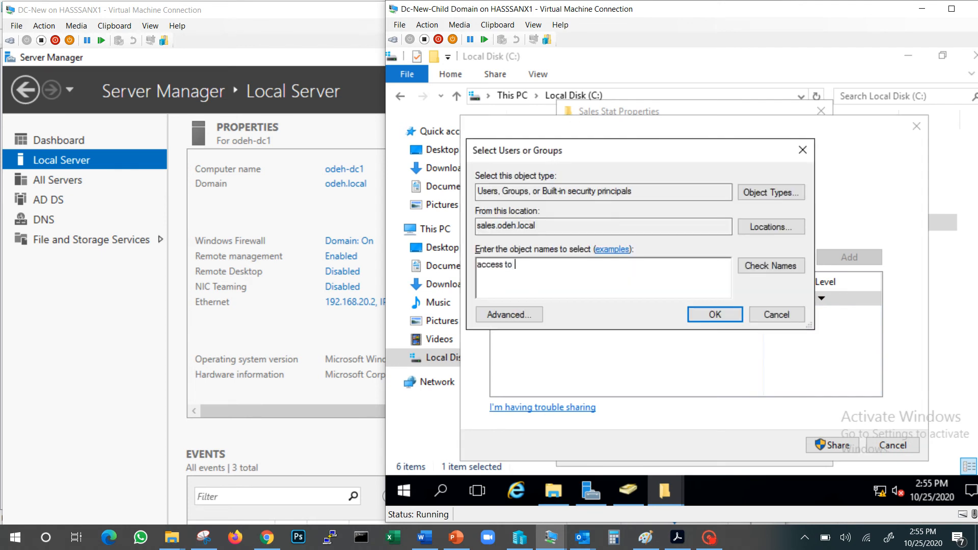
pyautogui.press('Return')
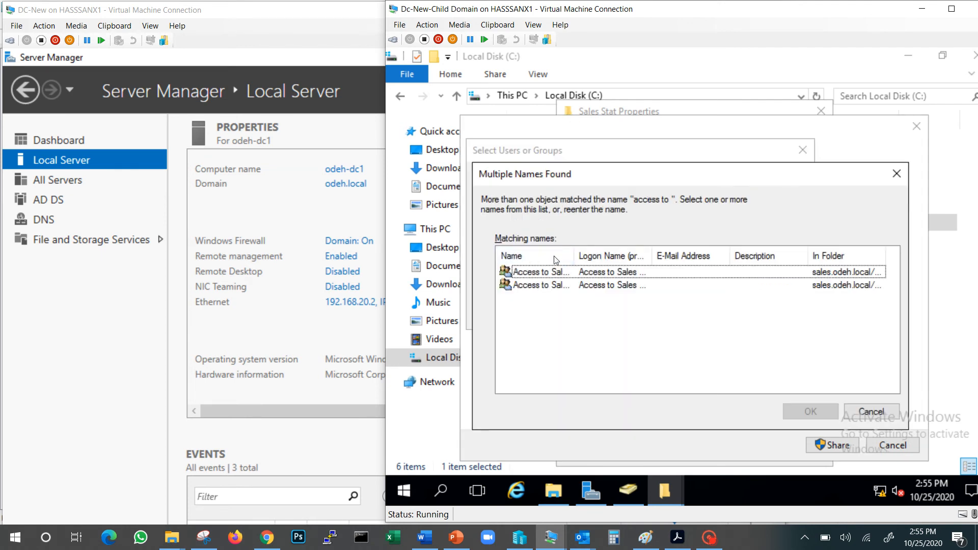
pyautogui.doubleClick(574, 256)
pyautogui.click(574, 275)
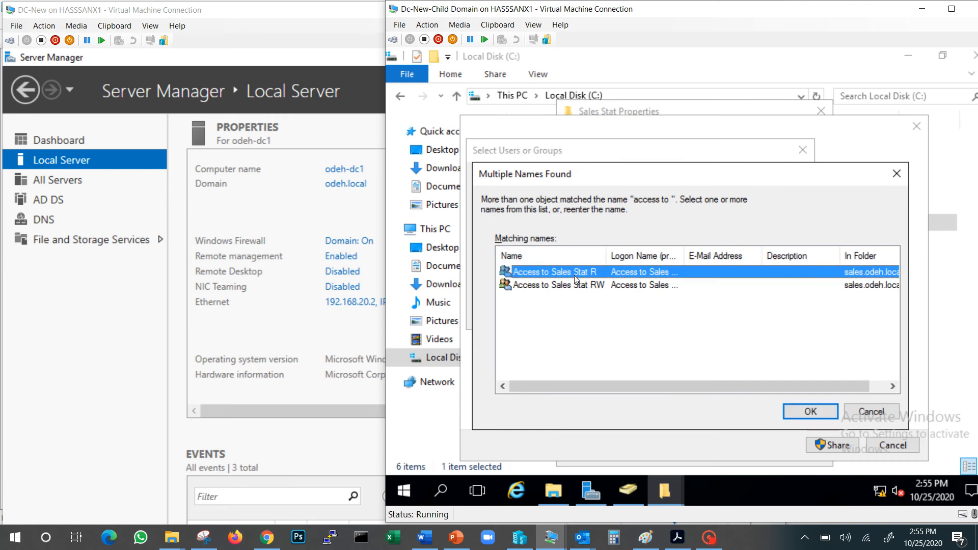
pyautogui.keyDown('shift'); pyautogui.click(575, 285); pyautogui.keyUp('shift')
pyautogui.click(812, 417)
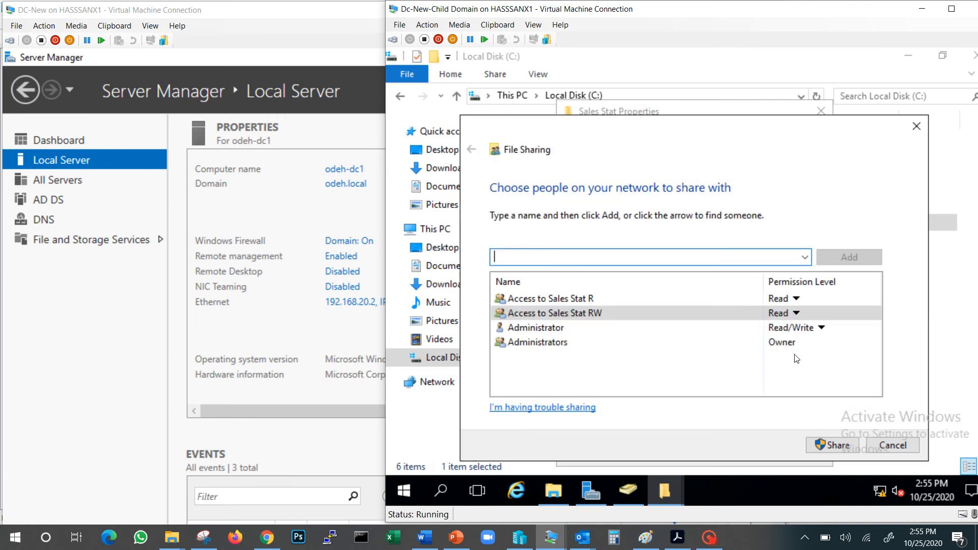
# Step: Give Access to Sales Stat RW the Read/Write permission level, share the folder, and close its properties
pyautogui.click(793, 313)
pyautogui.click(828, 335)
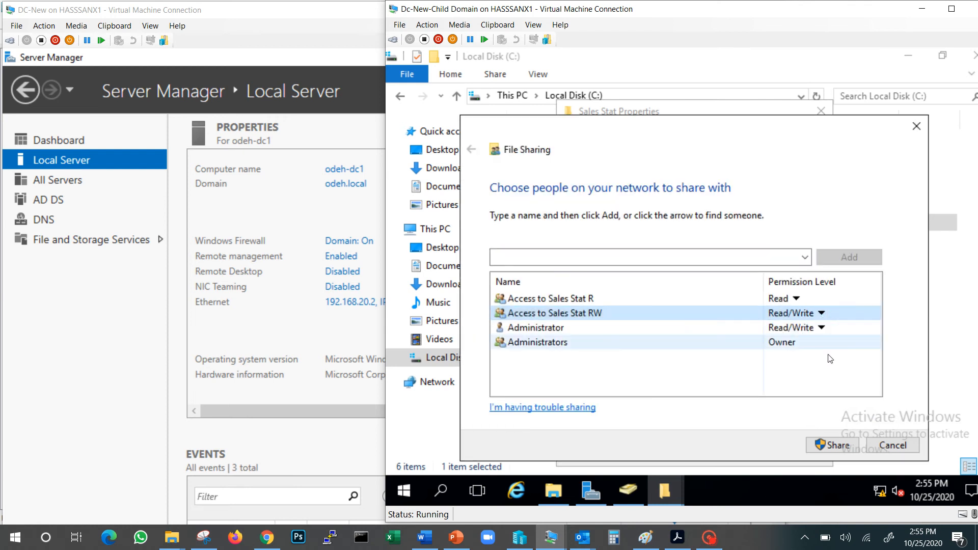
pyautogui.click(836, 446)
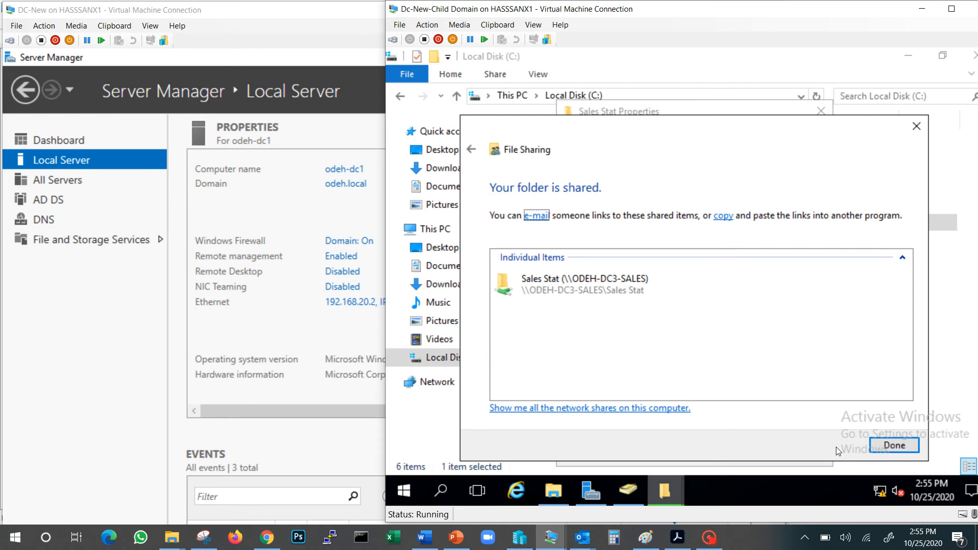
pyautogui.click(892, 445)
pyautogui.click(688, 454)
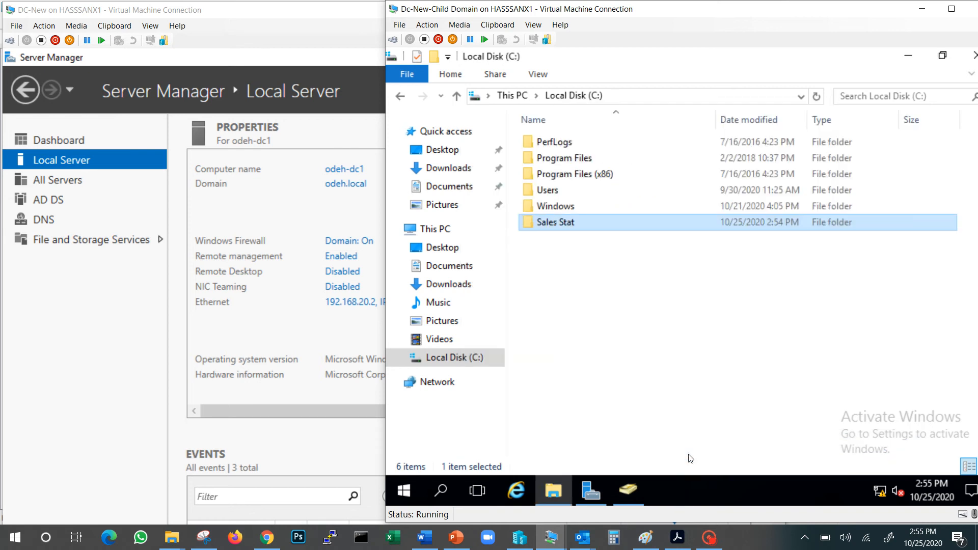
# Step: Return to Active Directory, check the users in Sales-Top-OU, and open the member list of Access to Sales Stat RW
pyautogui.click(908, 55)
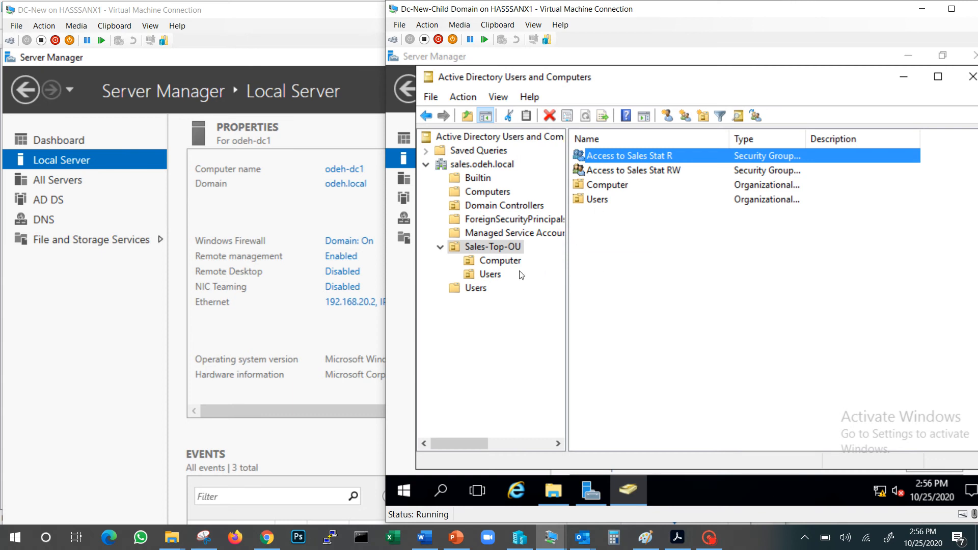
pyautogui.click(492, 275)
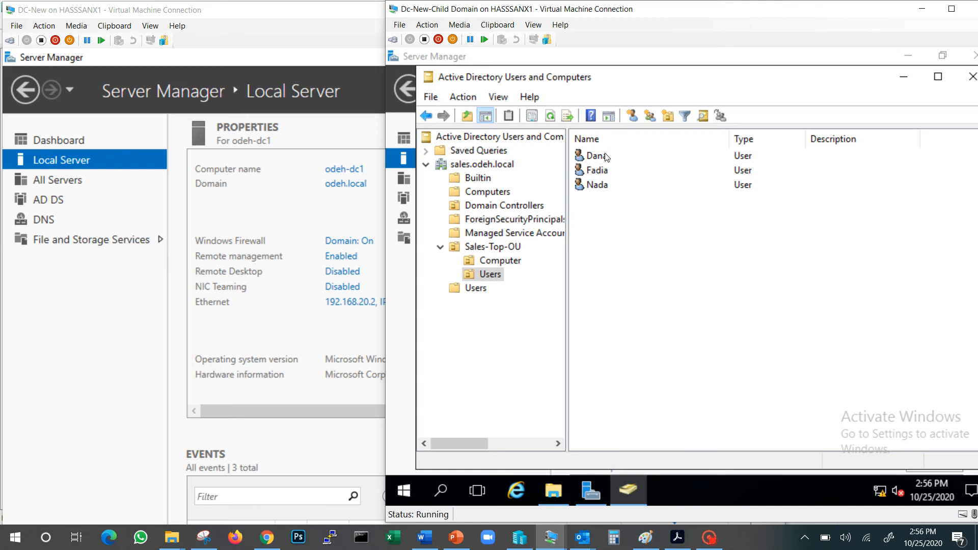
pyautogui.click(502, 247)
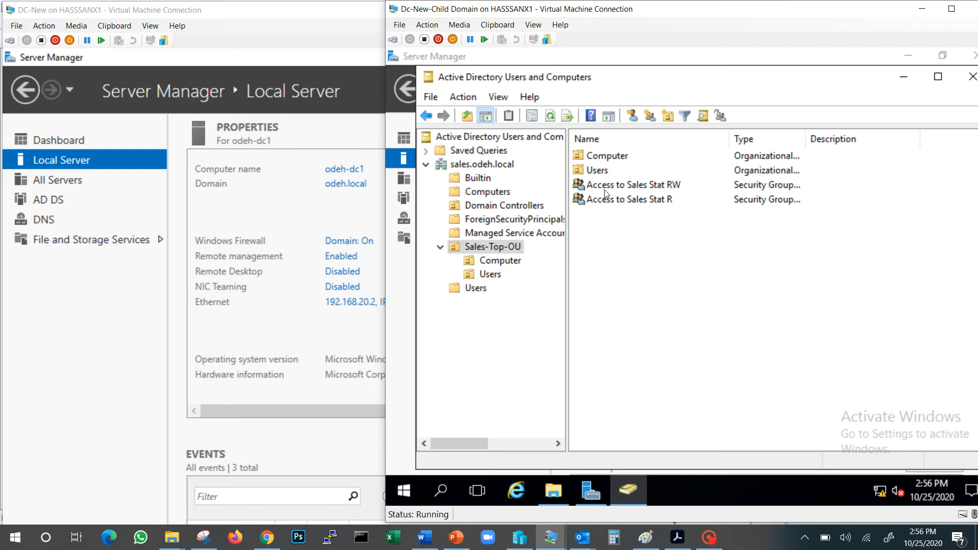
pyautogui.doubleClick(652, 188)
pyautogui.click(616, 132)
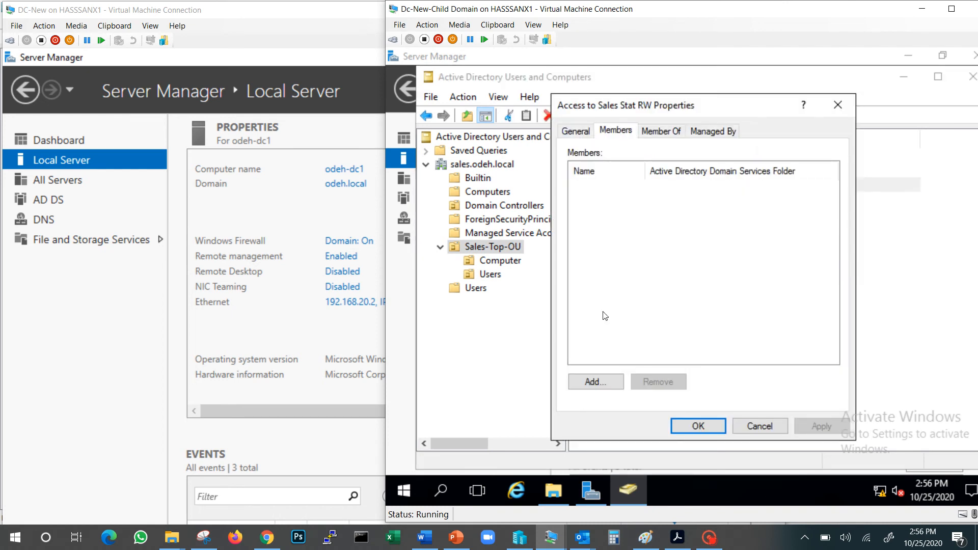
# Step: Add the first user from Sales-Top-OU's Users OU in sales.odeh.local as a member of Access to Sales Stat RW
pyautogui.click(595, 381)
pyautogui.write('da')
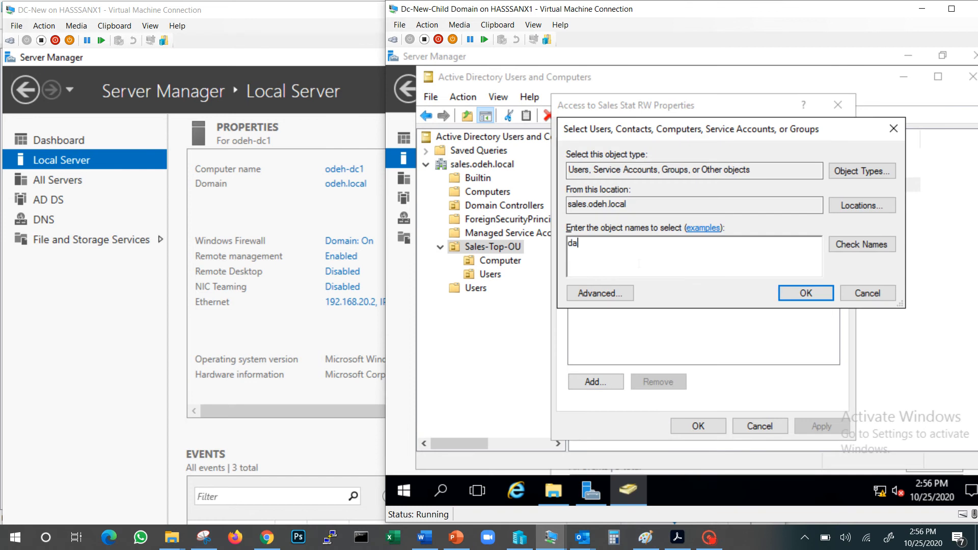
pyautogui.write('na')
pyautogui.click(873, 246)
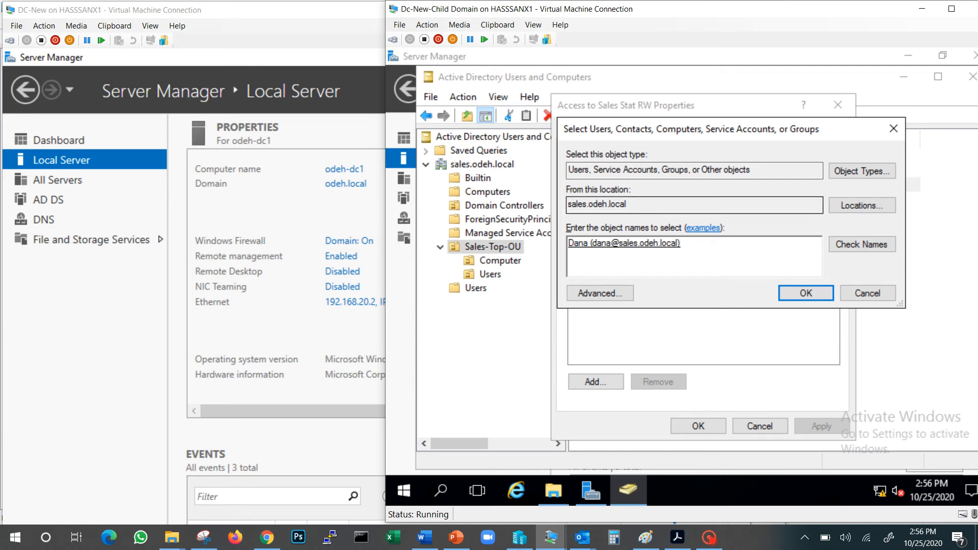
pyautogui.moveTo(571, 203)
pyautogui.mouseDown()
pyautogui.moveTo(627, 204)
pyautogui.moveTo(558, 205)
pyautogui.mouseUp()
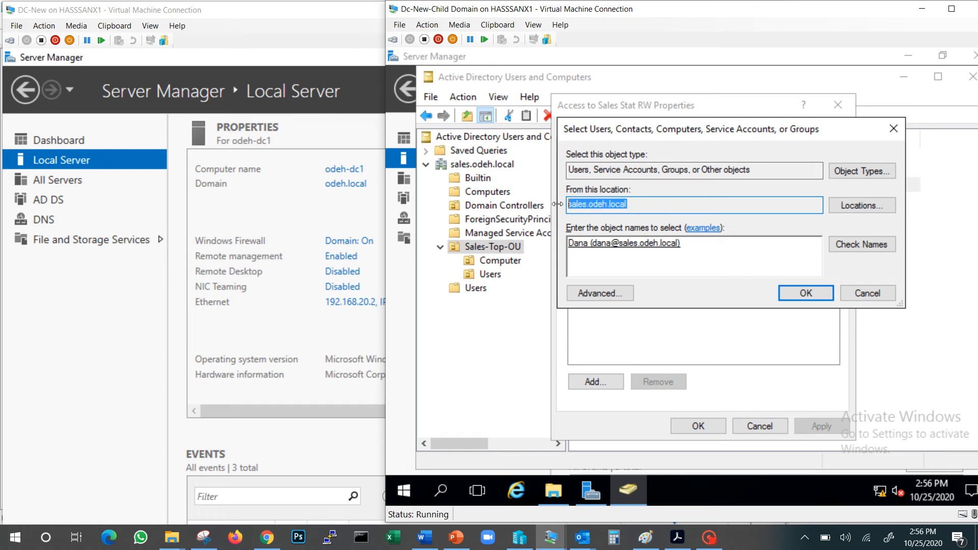
pyautogui.click(812, 295)
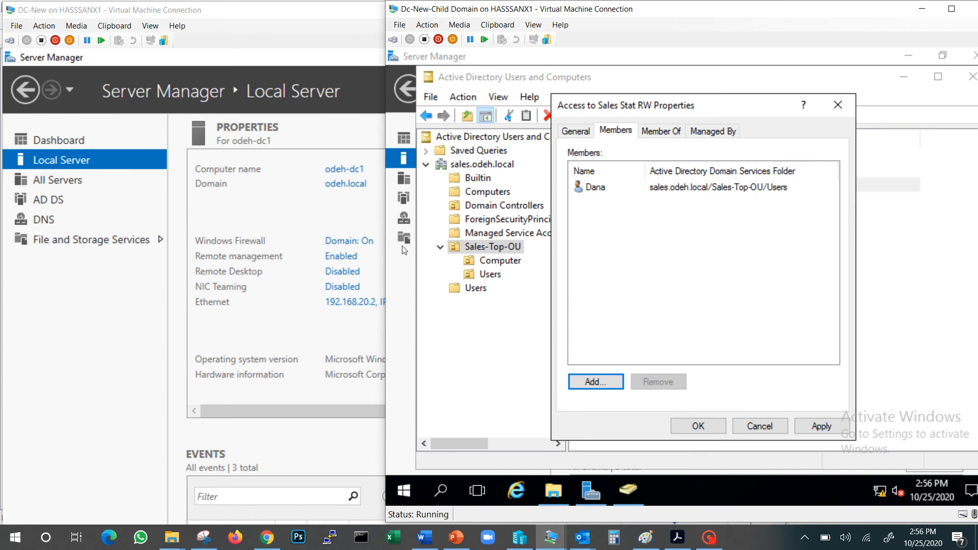
# Step: On the DC-New virtual machine, open Active Directory Users and Computers and view the users in the HR and Finance OUs of odeh.local
pyautogui.click(317, 218)
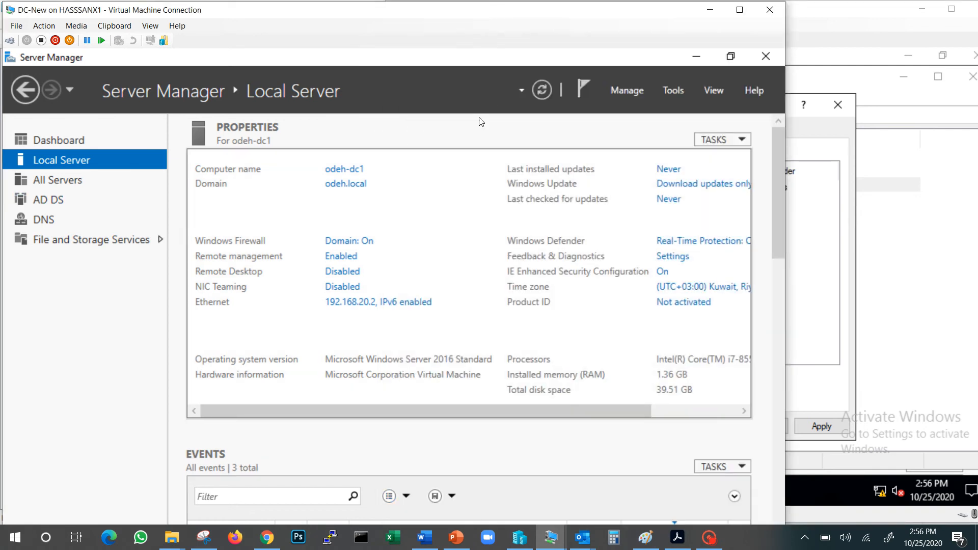
pyautogui.click(671, 93)
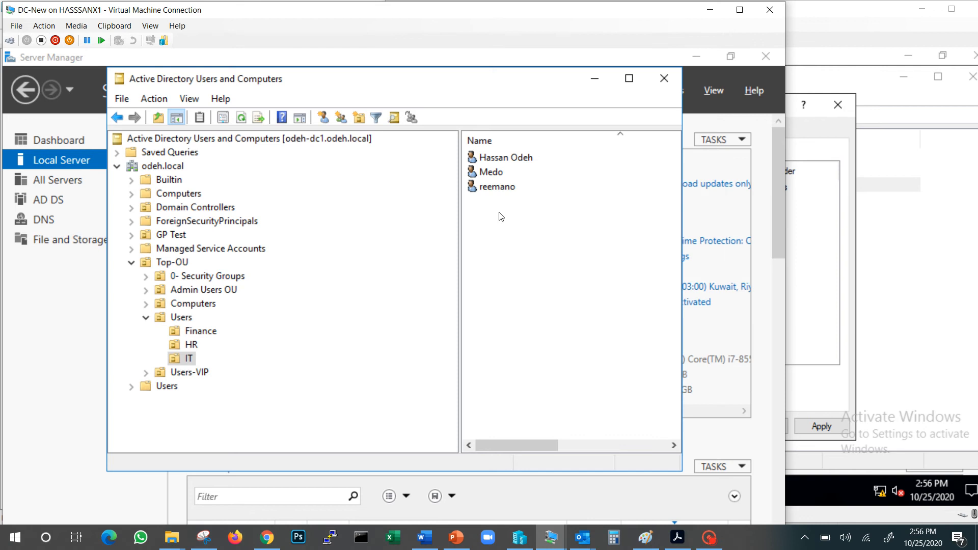
pyautogui.click(192, 344)
pyautogui.click(200, 332)
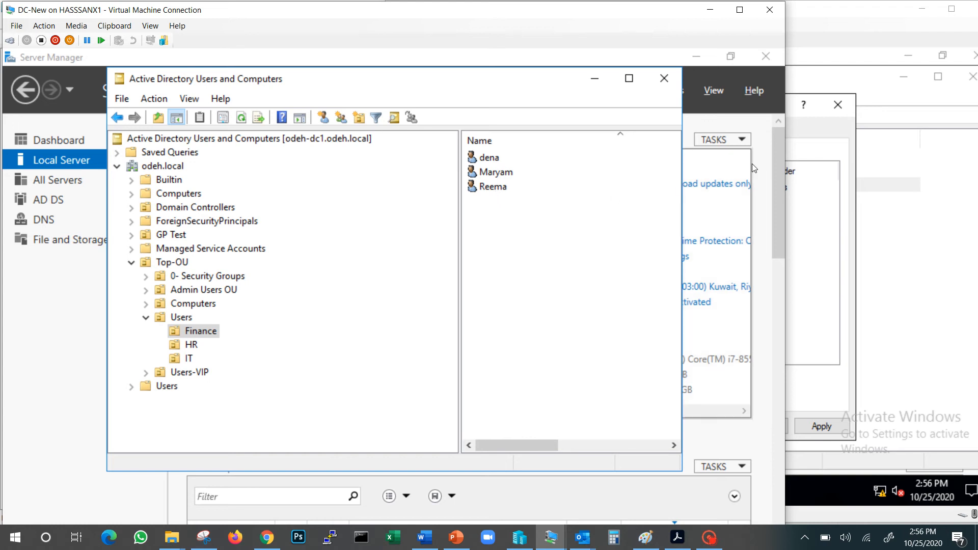
# Step: Back on the child domain controller, try to resolve the last Finance user's name in sales.odeh.local as another Access to Sales Stat RW member
pyautogui.click(839, 138)
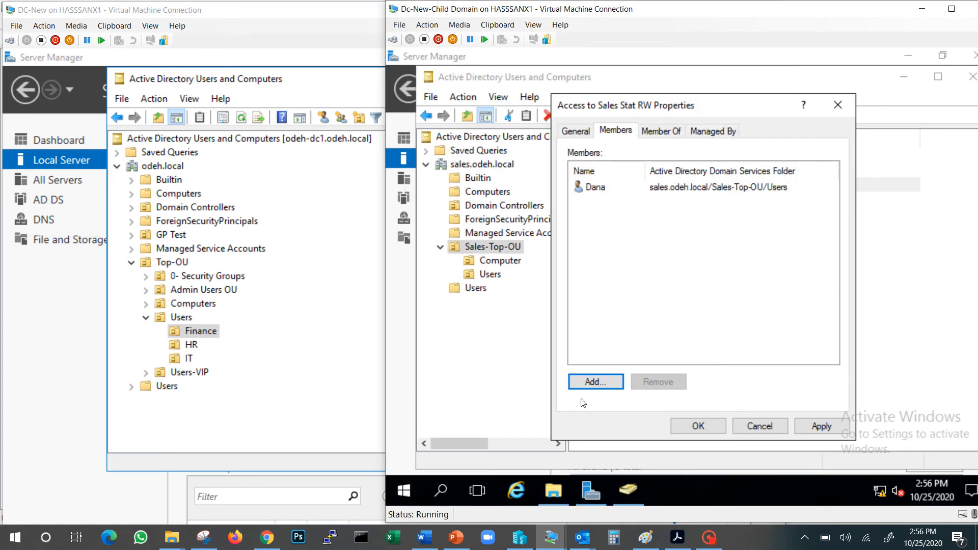
pyautogui.click(595, 382)
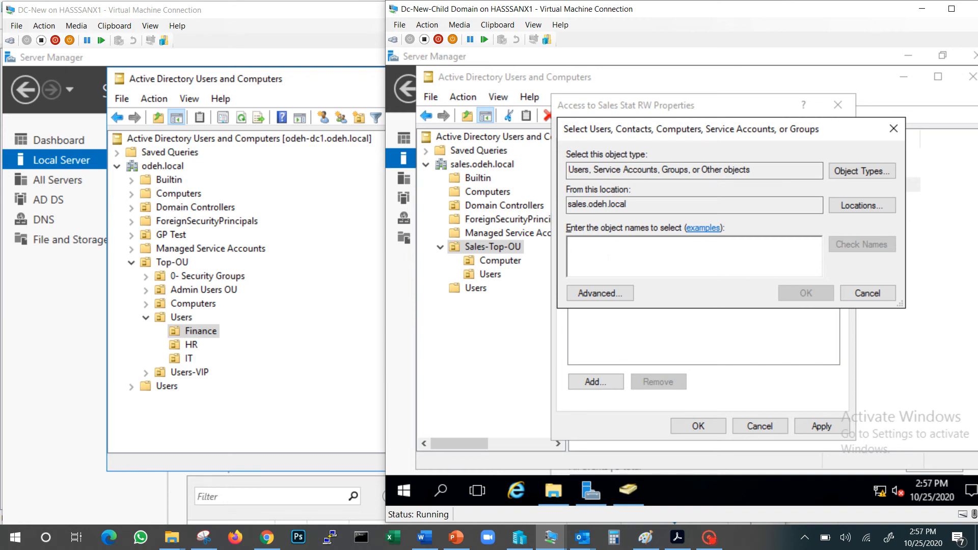
pyautogui.write('reema')
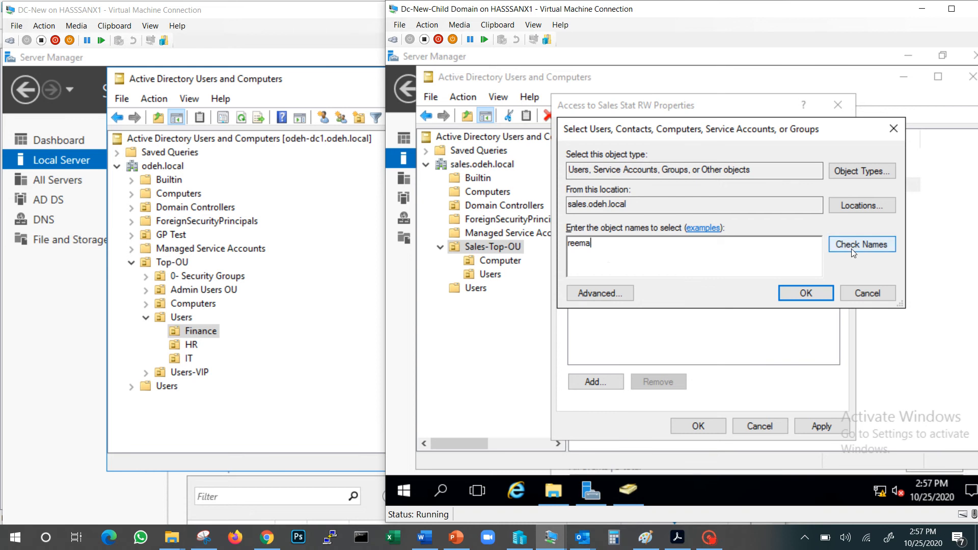
pyautogui.click(851, 249)
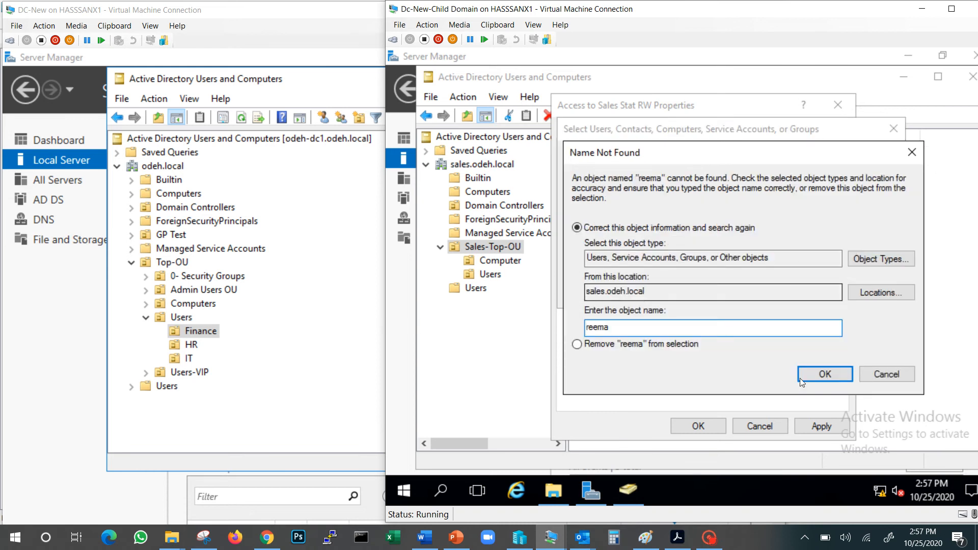
pyautogui.click(879, 379)
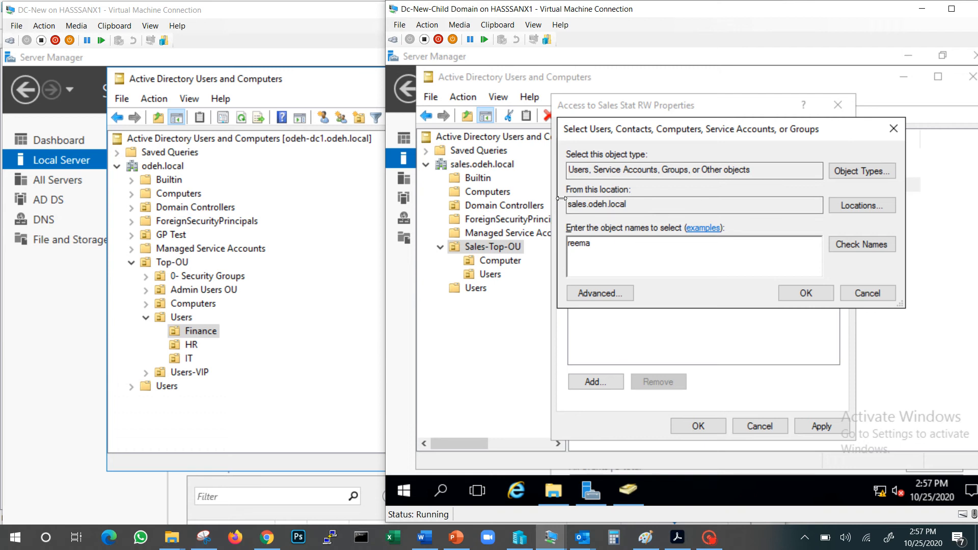
# Step: Change the search location for the new group member to the parent domain odeh.local
pyautogui.click(855, 207)
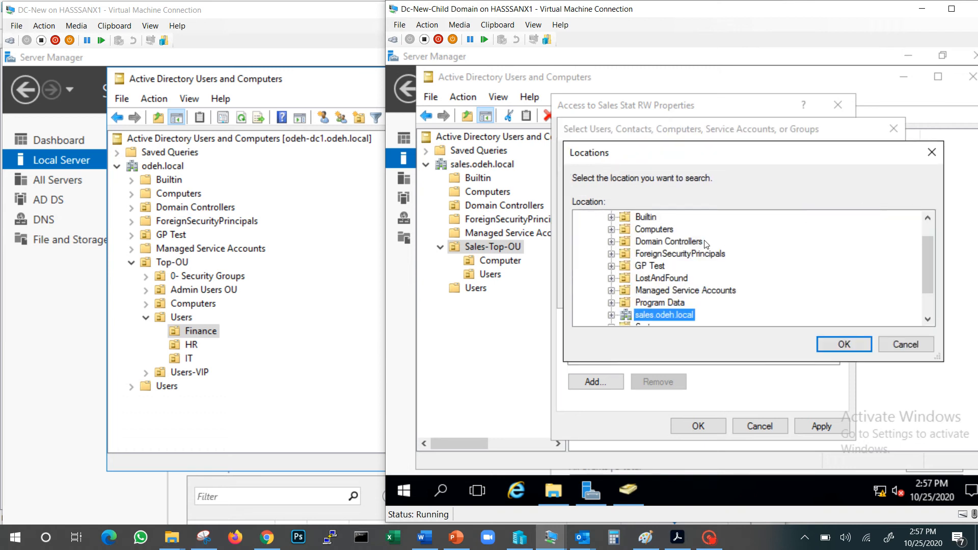
pyautogui.scroll(2, 662, 305)
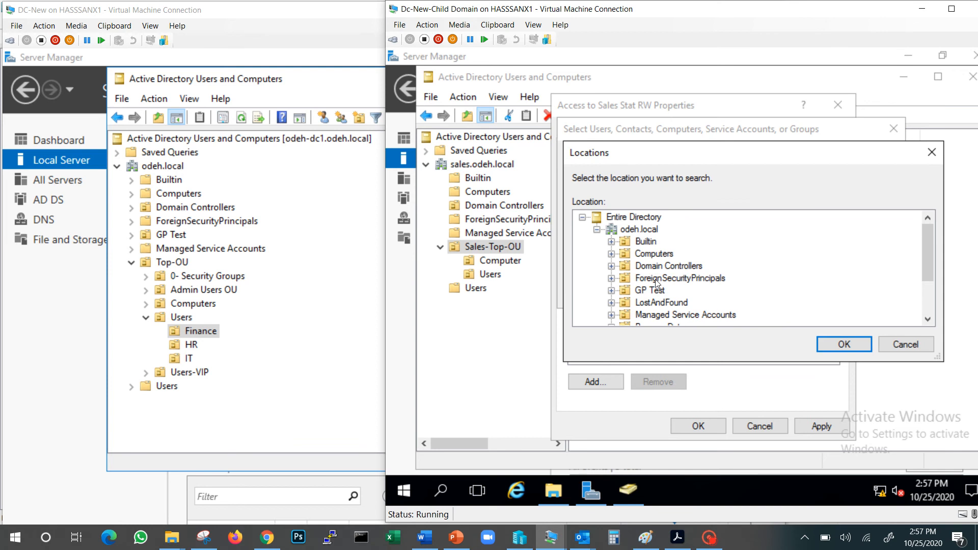
pyautogui.click(638, 230)
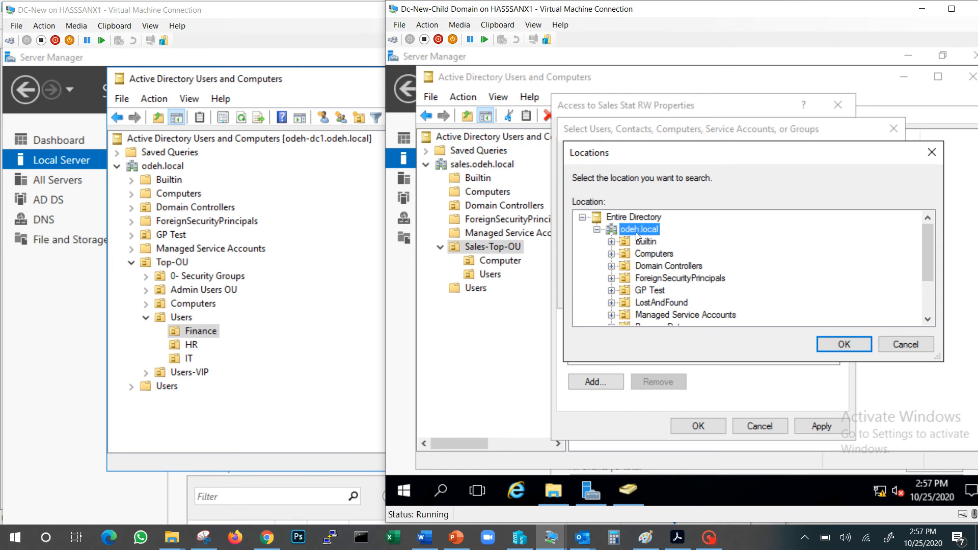
pyautogui.scroll(-2, 638, 235)
pyautogui.scroll(2, 652, 285)
pyautogui.click(838, 344)
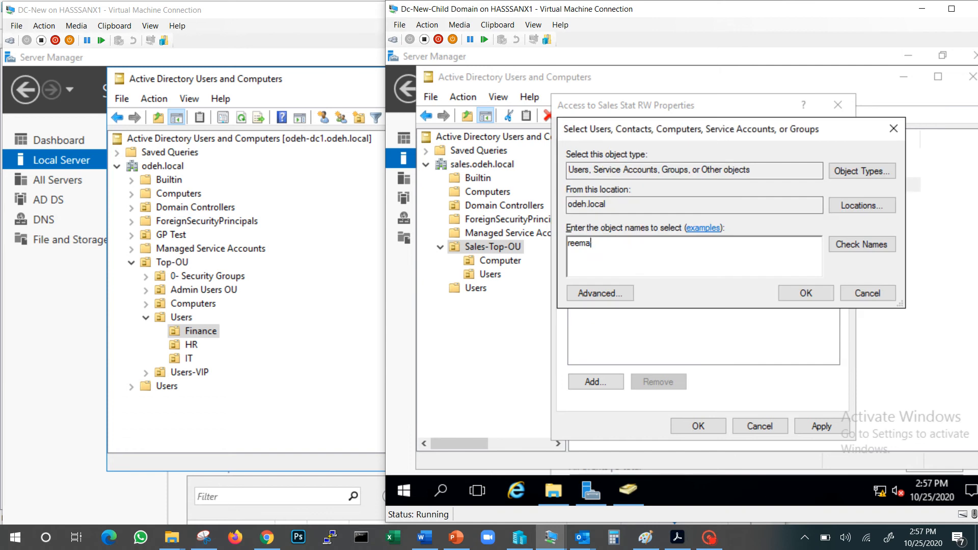
# Step: Check the entered name, choose the matching user in odeh.local/Top-OU/Users/Finance, and add that user to Access to Sales Stat RW
pyautogui.click(865, 244)
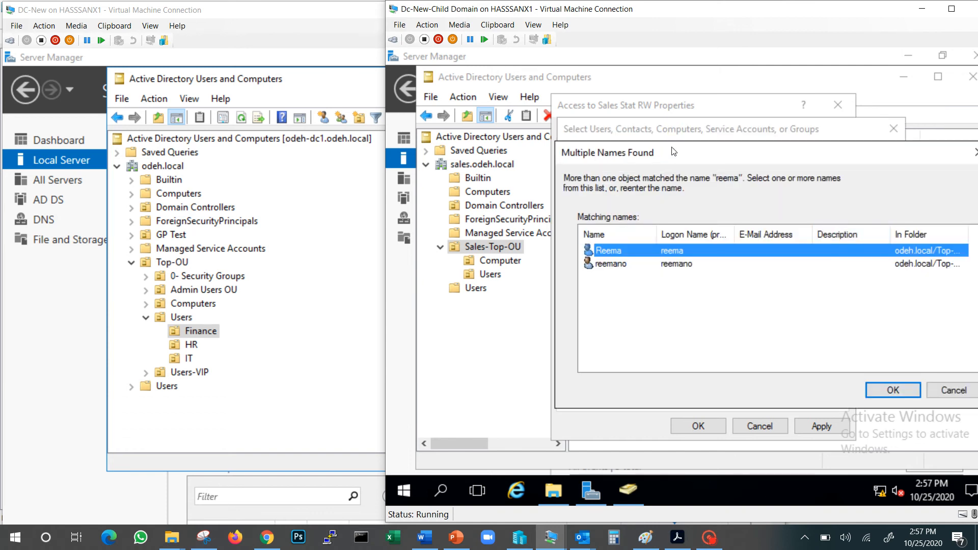
pyautogui.moveTo(603, 156); pyautogui.dragTo(509, 167)
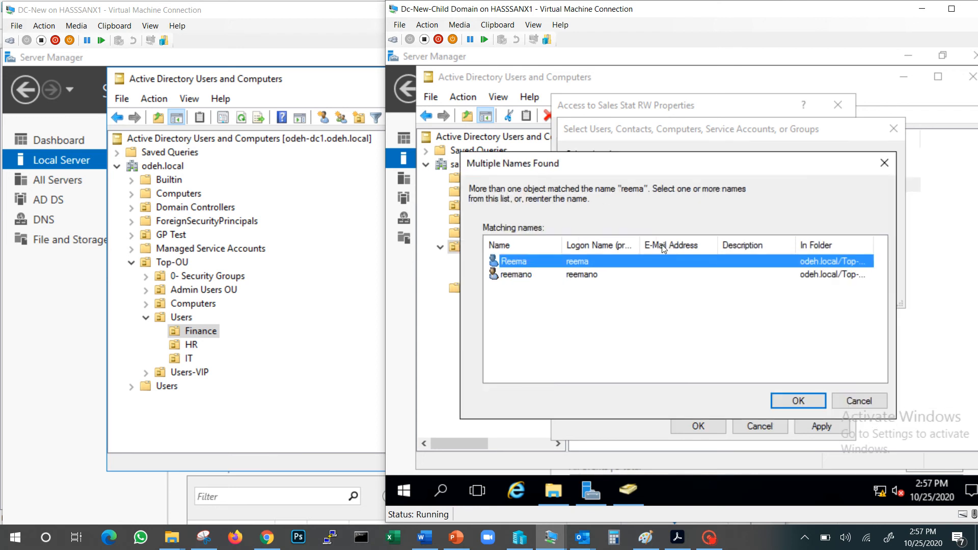
pyautogui.doubleClick(872, 240)
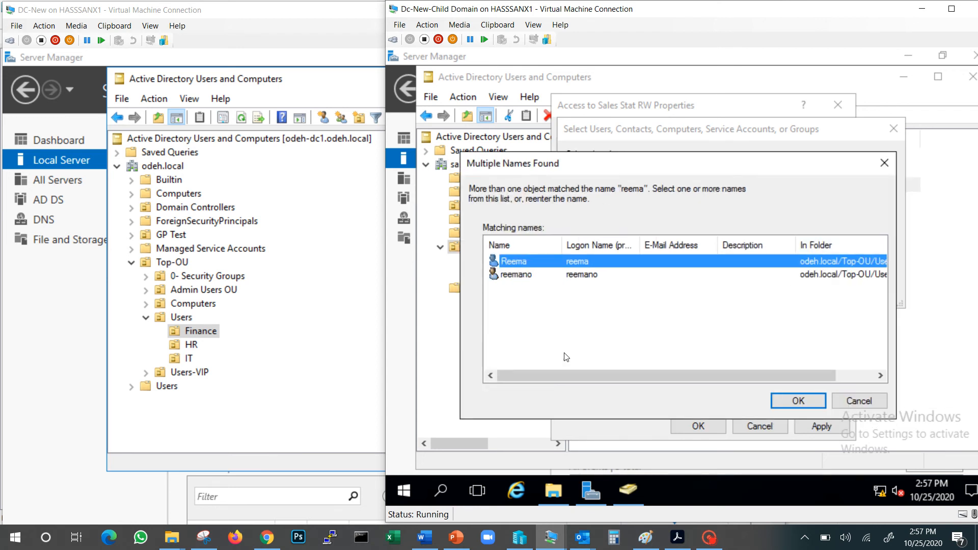
pyautogui.moveTo(573, 375); pyautogui.dragTo(711, 373)
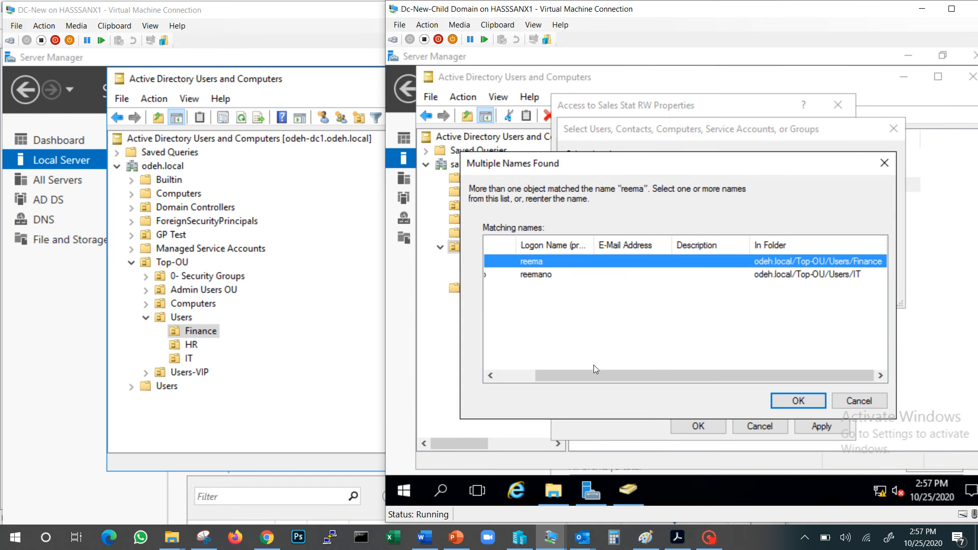
pyautogui.moveTo(580, 375); pyautogui.dragTo(506, 368)
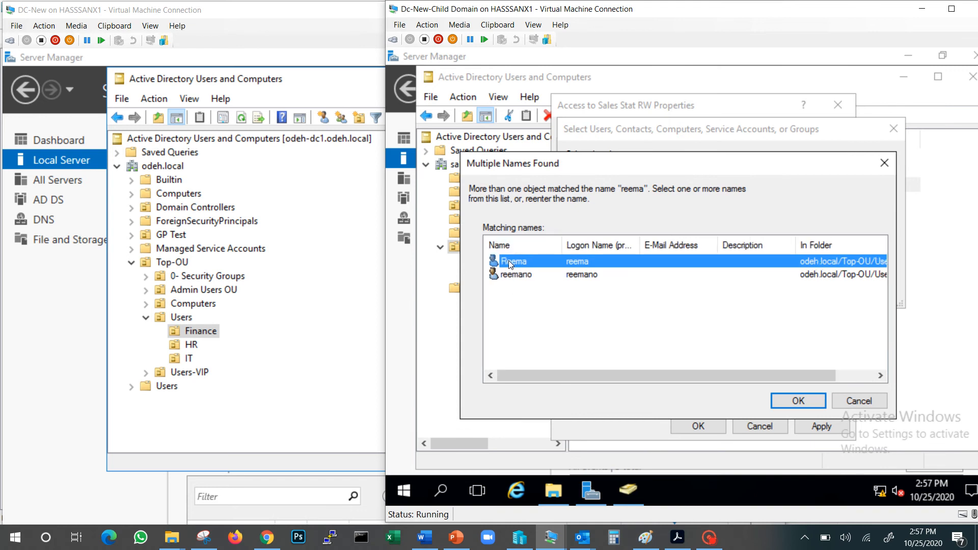
pyautogui.click(795, 403)
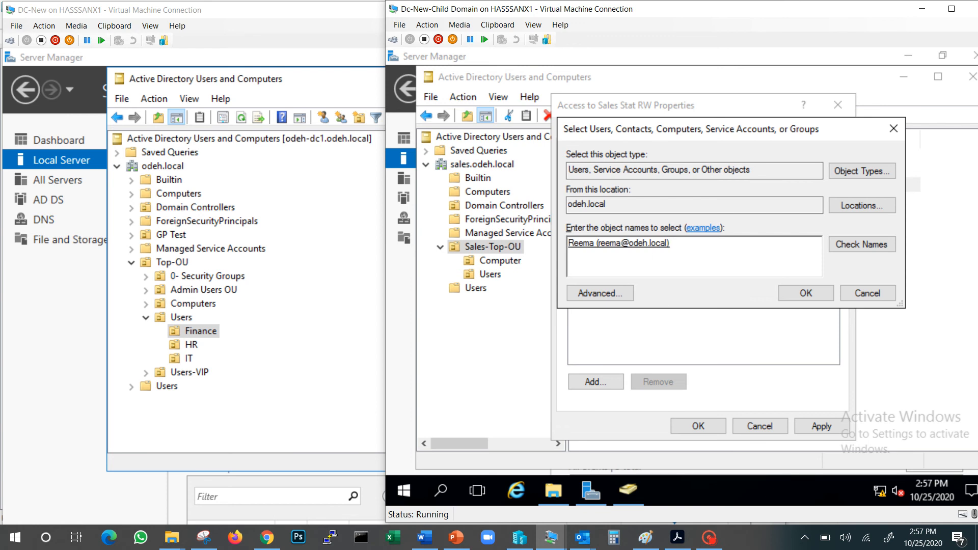
pyautogui.click(805, 297)
pyautogui.click(808, 296)
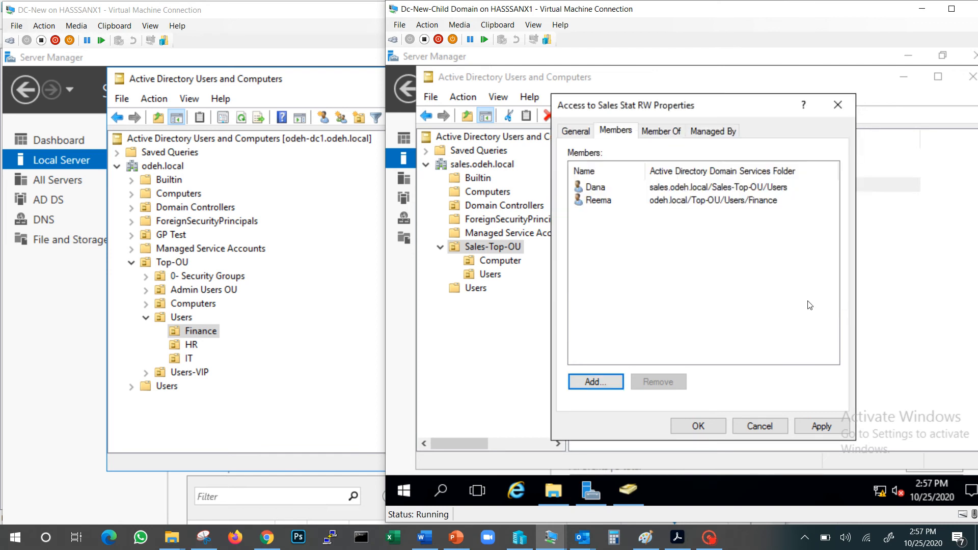
# Step: Review both members of Access to Sales Stat RW, then save the membership and close the group's properties
pyautogui.click(607, 187)
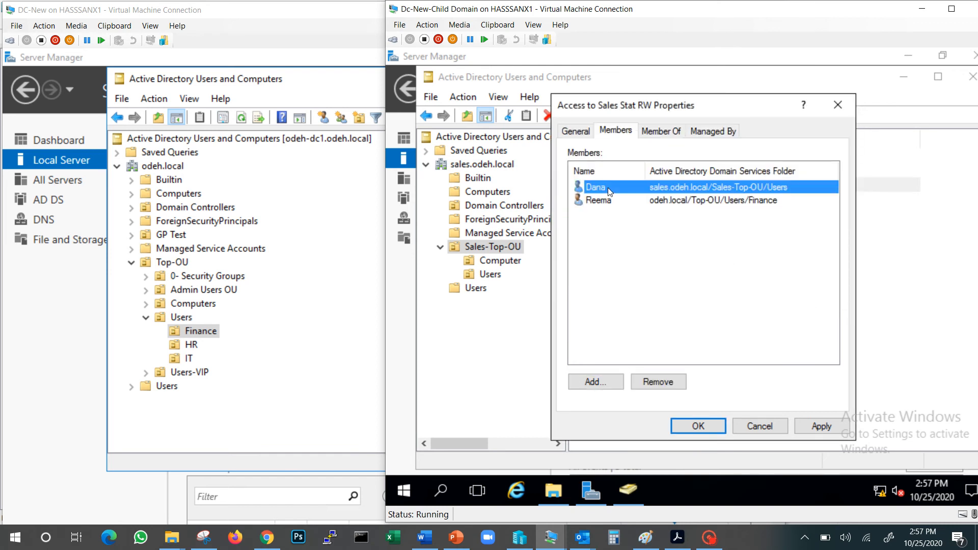
pyautogui.click(607, 200)
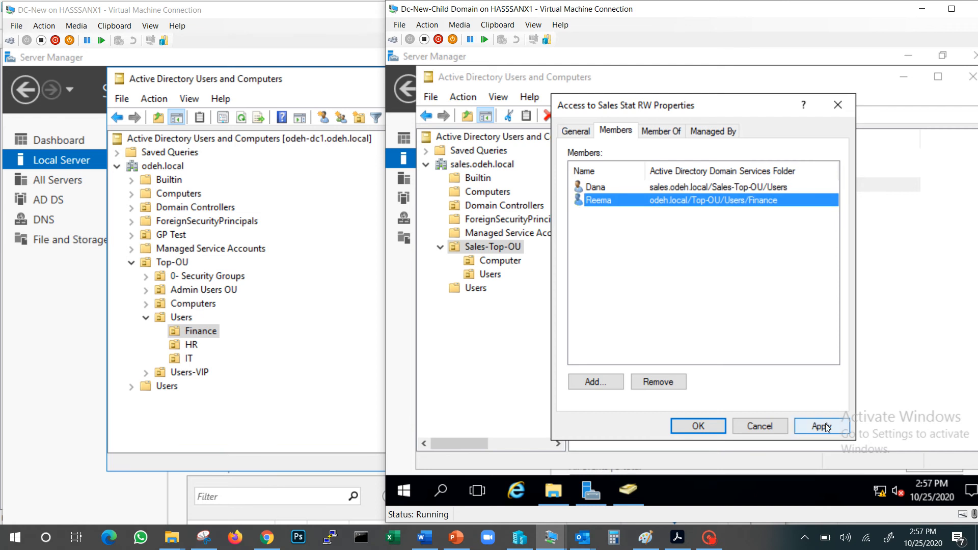
pyautogui.click(710, 426)
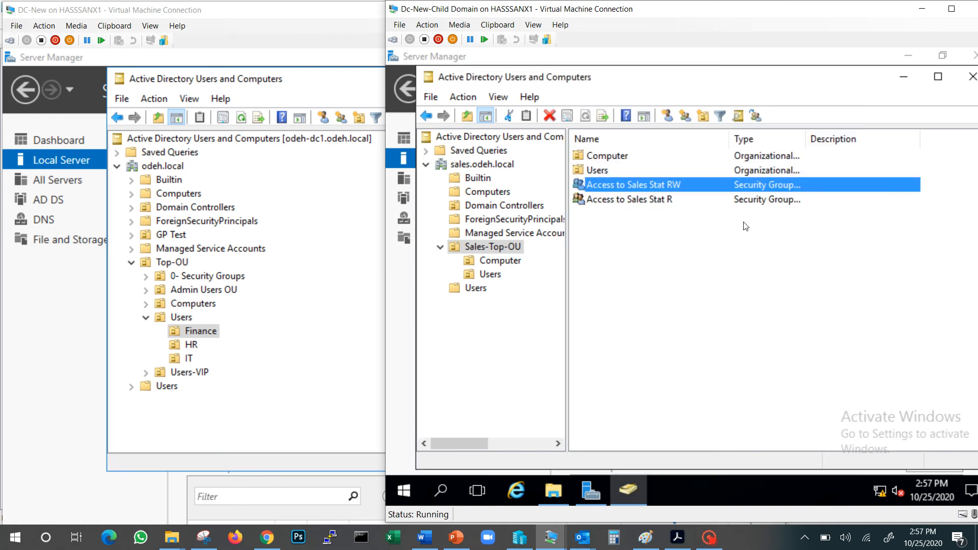
# Step: Switch to the PC2-New virtual machine and check which account is signed in and its account options
pyautogui.click(401, 307)
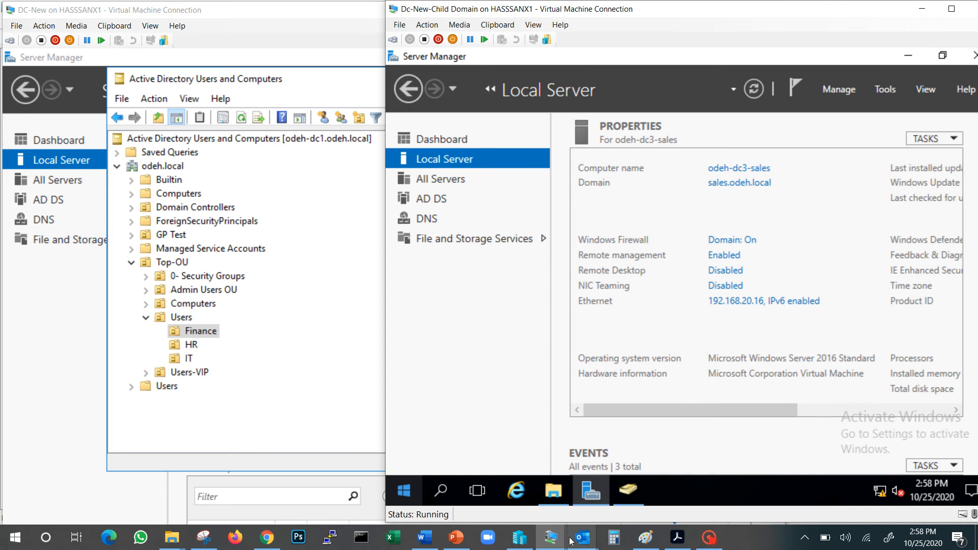
pyautogui.moveTo(560, 545)
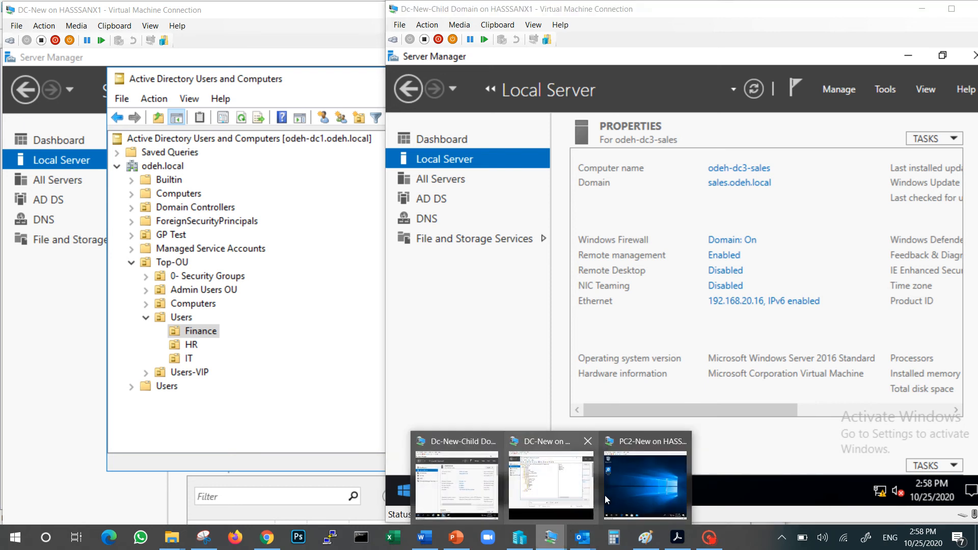
pyautogui.click(645, 478)
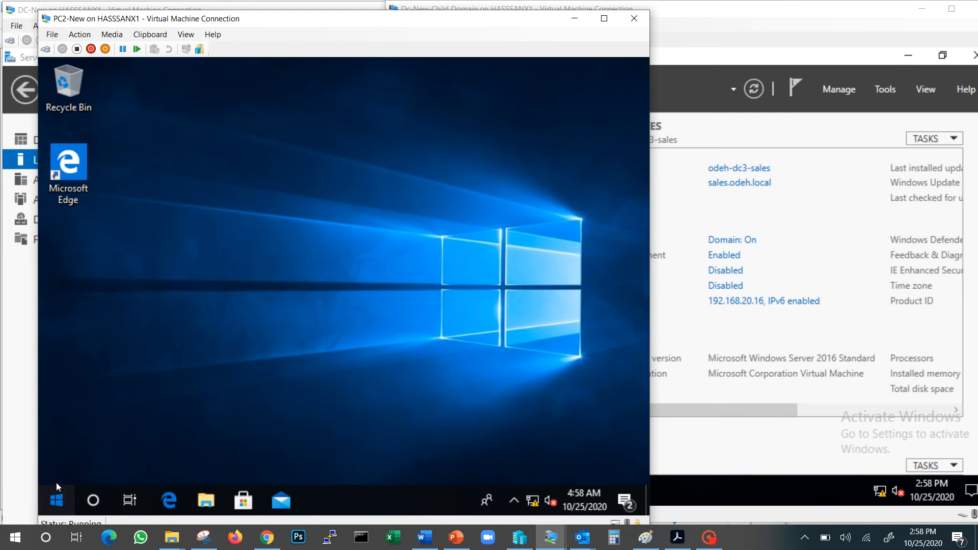
pyautogui.click(56, 488)
pyautogui.click(57, 320)
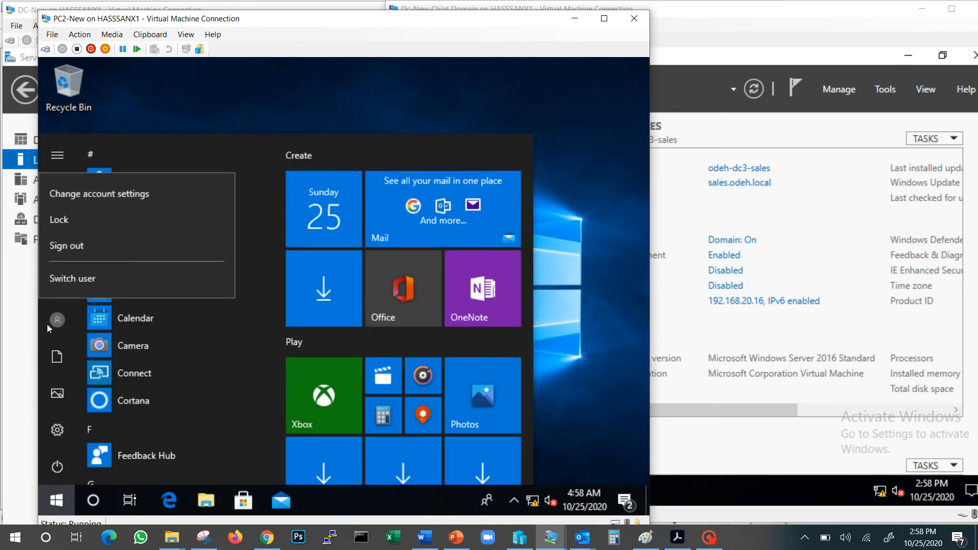
pyautogui.click(48, 324)
pyautogui.click(50, 323)
pyautogui.click(52, 324)
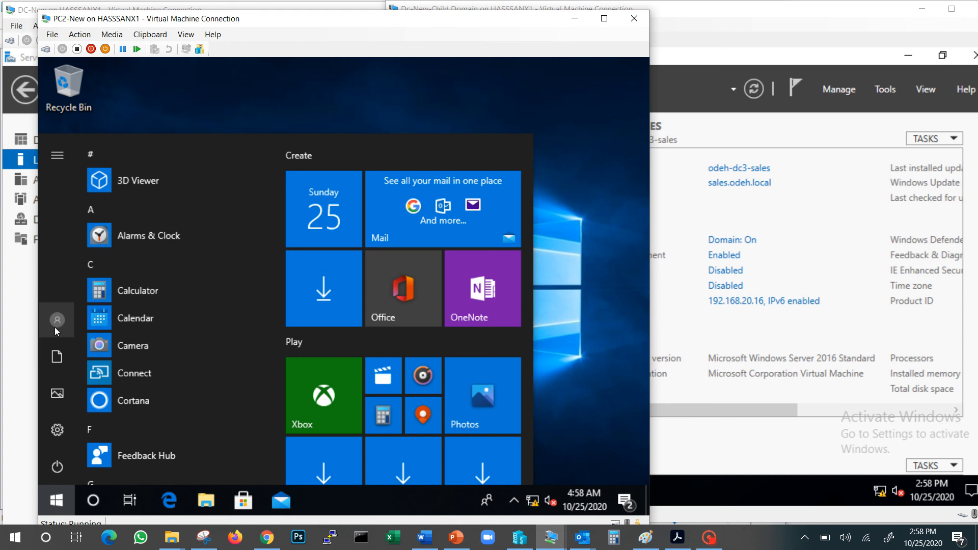
pyautogui.click(54, 328)
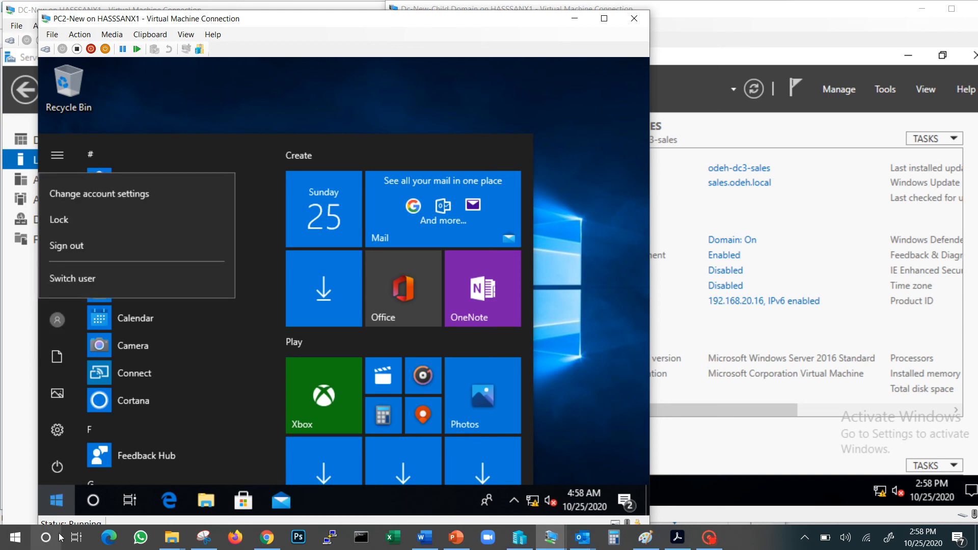
pyautogui.click(56, 500)
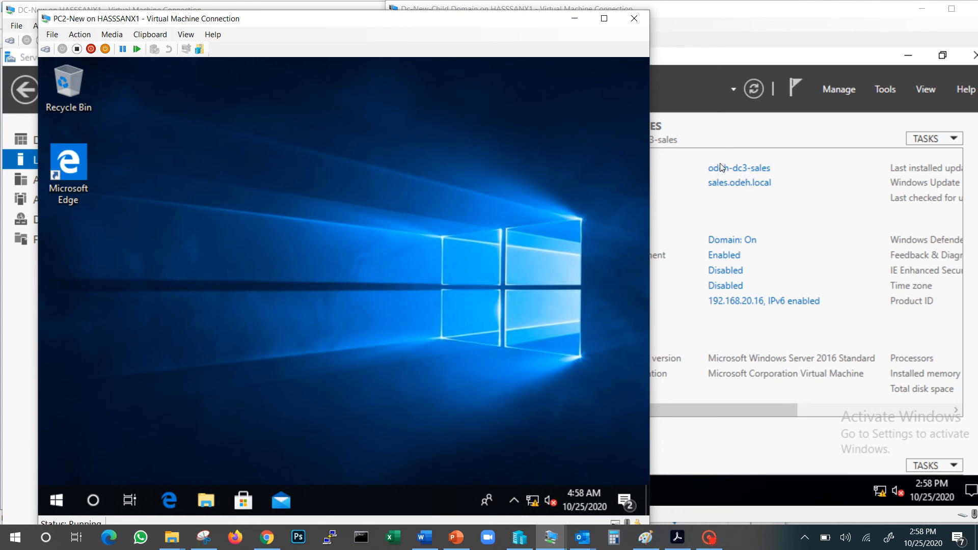
# Step: Return to the child domain controller and check its computer name and the Sales Stat folder on Local Disk (C:)
pyautogui.click(678, 172)
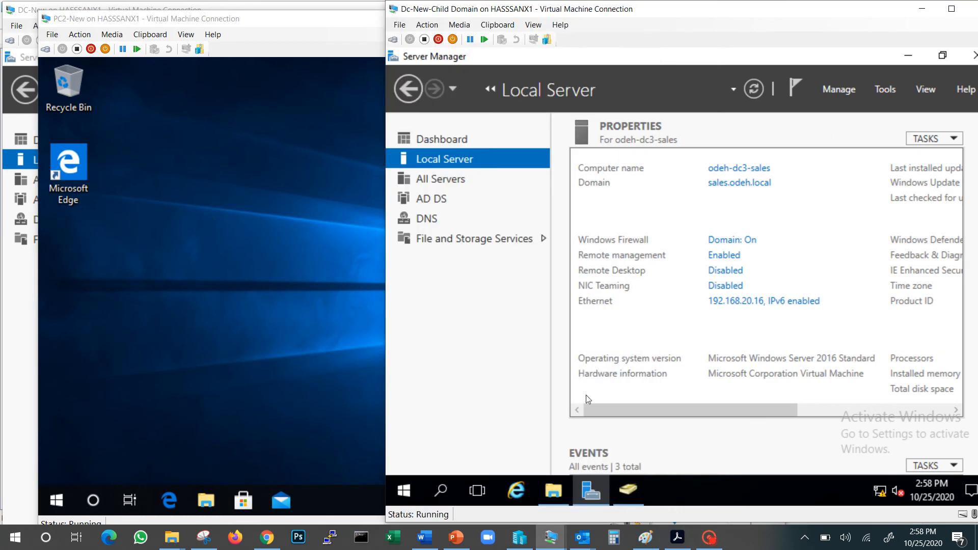
pyautogui.click(554, 489)
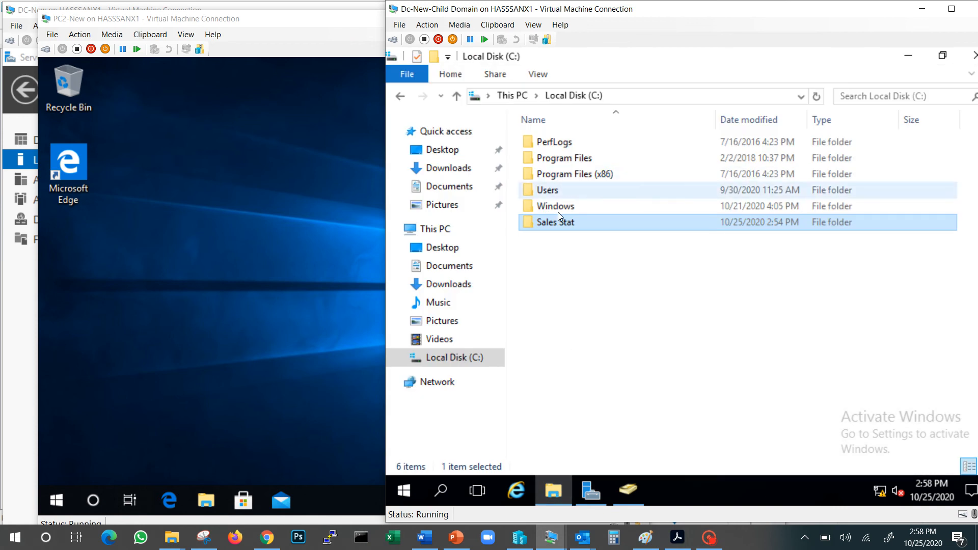
pyautogui.click(908, 55)
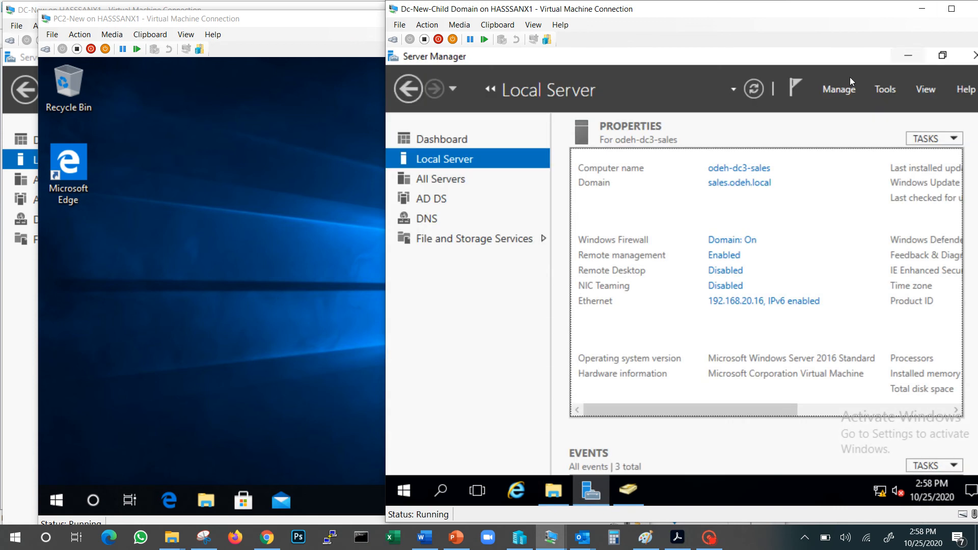
# Step: On PC2-New, open the network path \\odeh-dc3-sales to browse the child domain server's shares
pyautogui.click(282, 245)
pyautogui.click(57, 497)
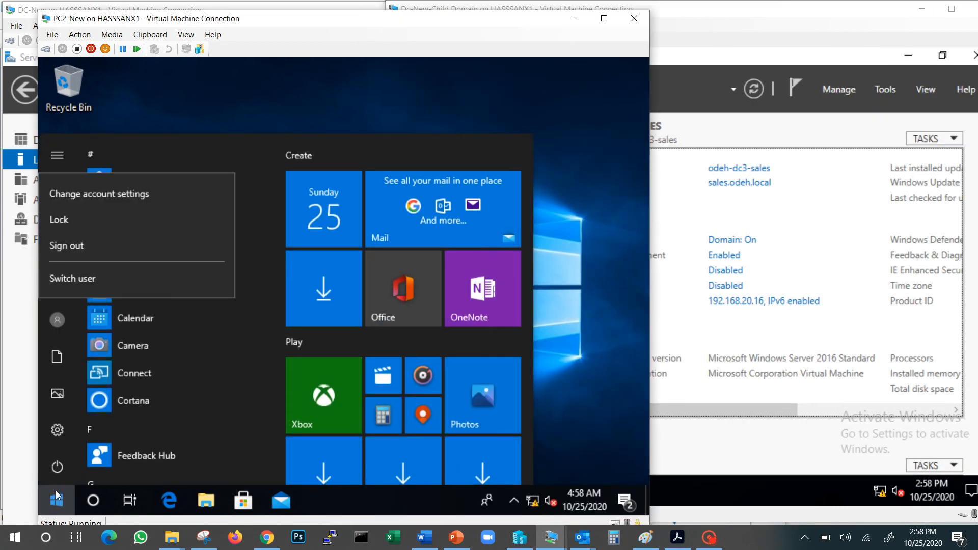
pyautogui.write('\\o')
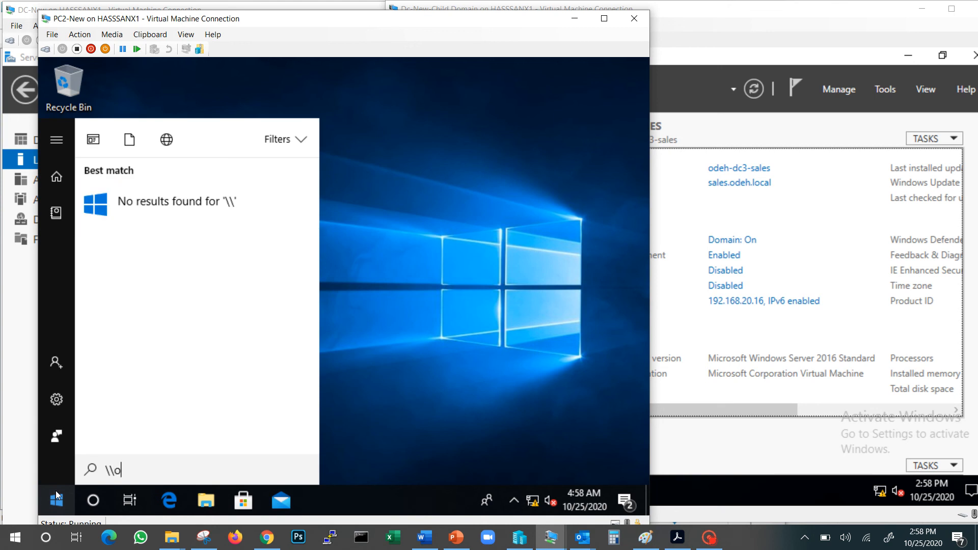
pyautogui.write('deh-')
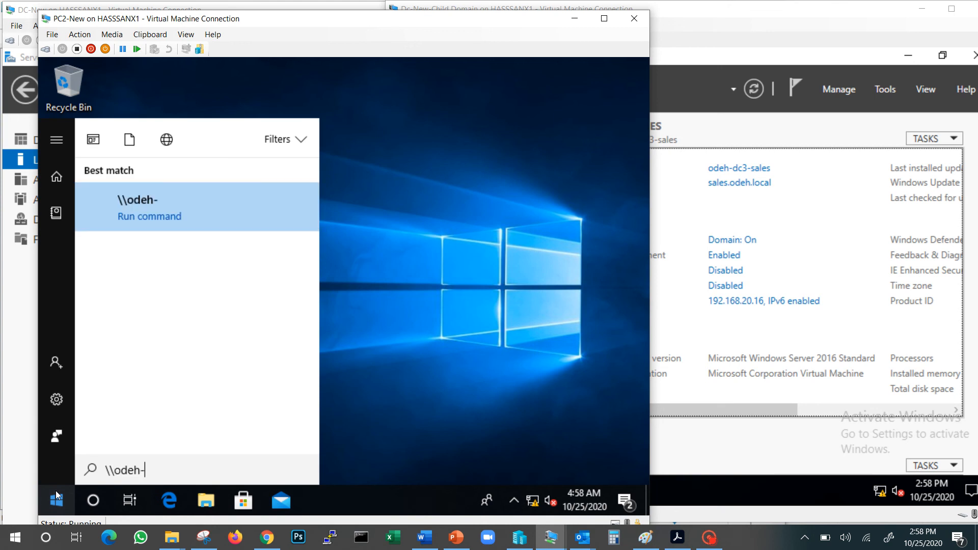
pyautogui.write('dc3-sales')
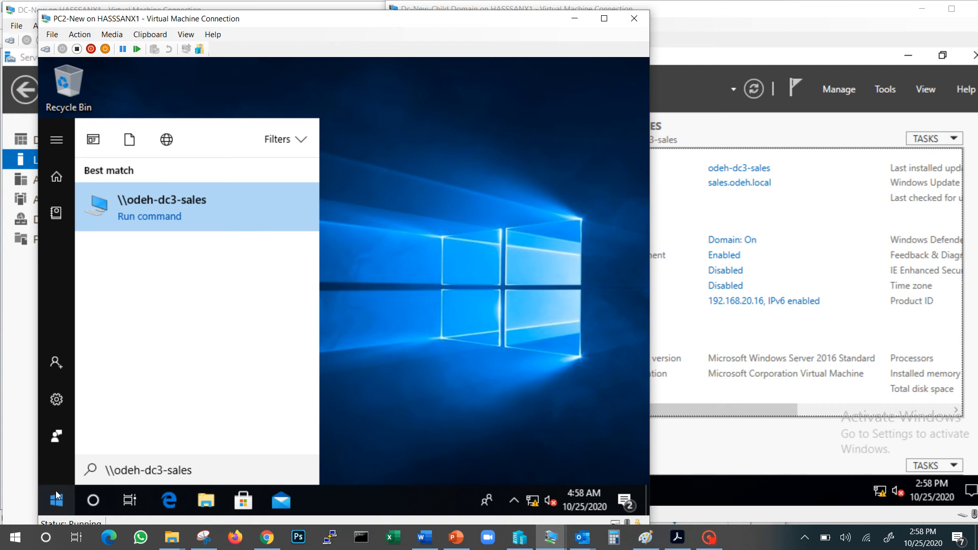
pyautogui.press('Return')
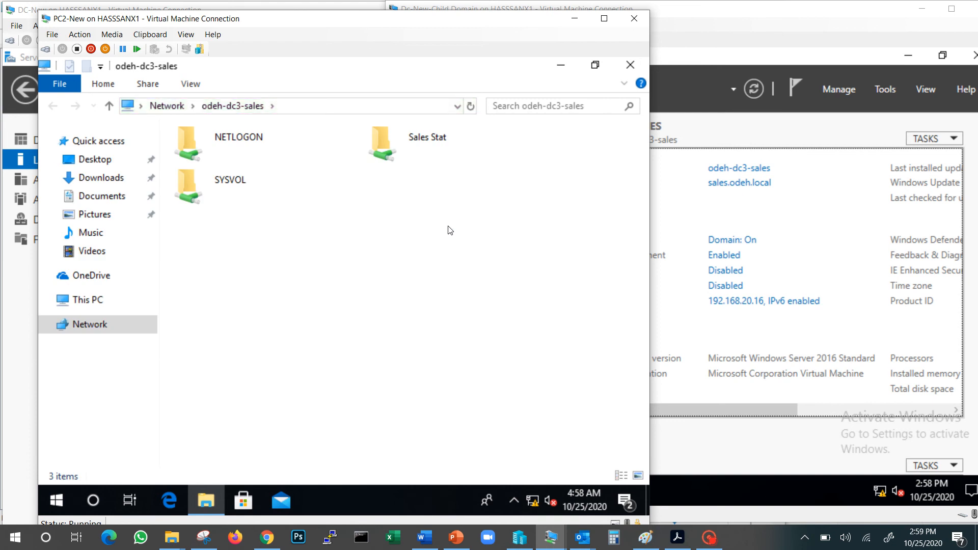
# Step: Open the Sales Stat share, create a text document named sss to test write access, and close the folder window
pyautogui.click(408, 148)
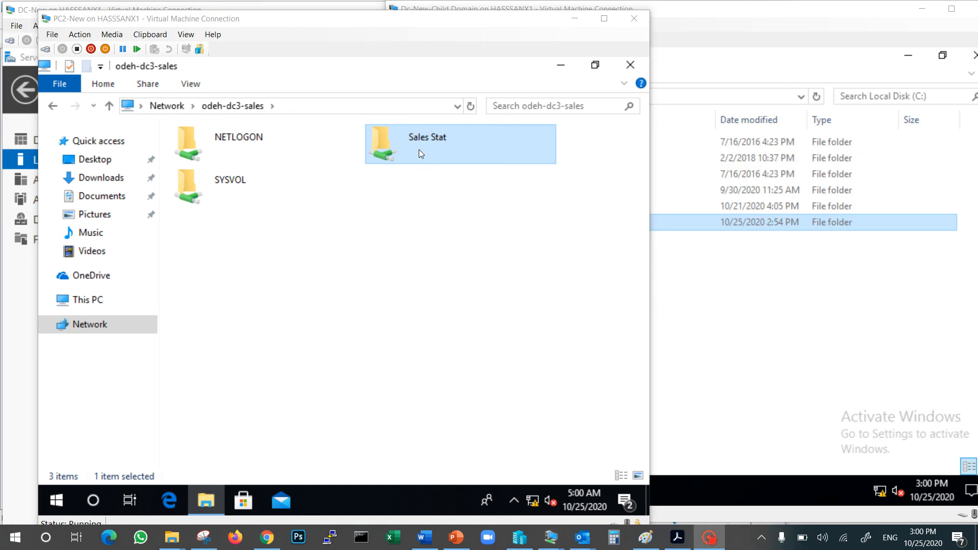
pyautogui.doubleClick(419, 148)
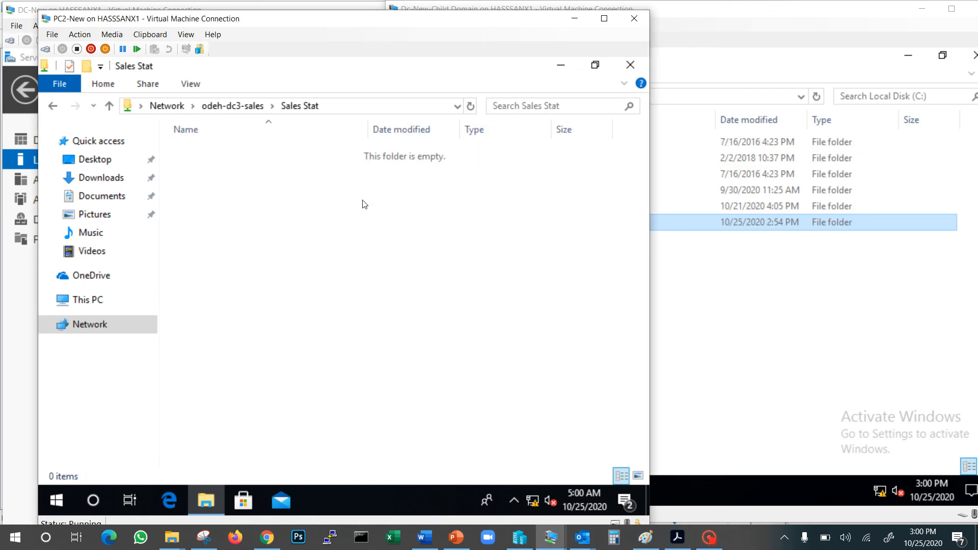
pyautogui.rightClick(306, 254)
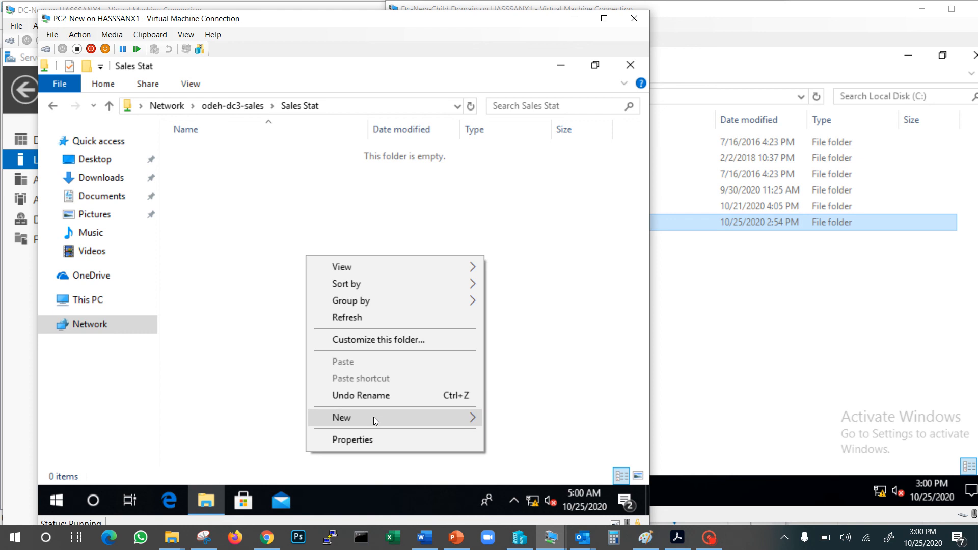
pyautogui.click(445, 422)
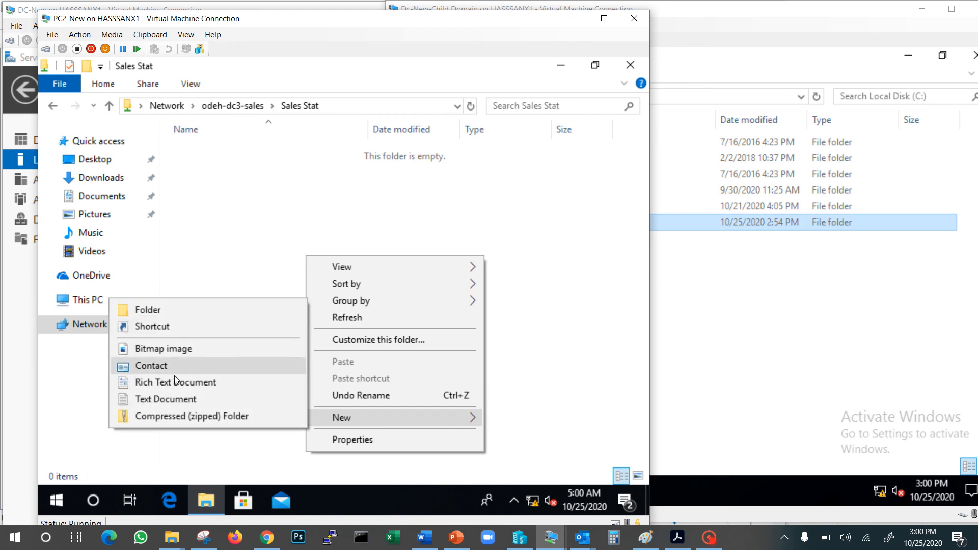
pyautogui.click(169, 402)
pyautogui.write('sss')
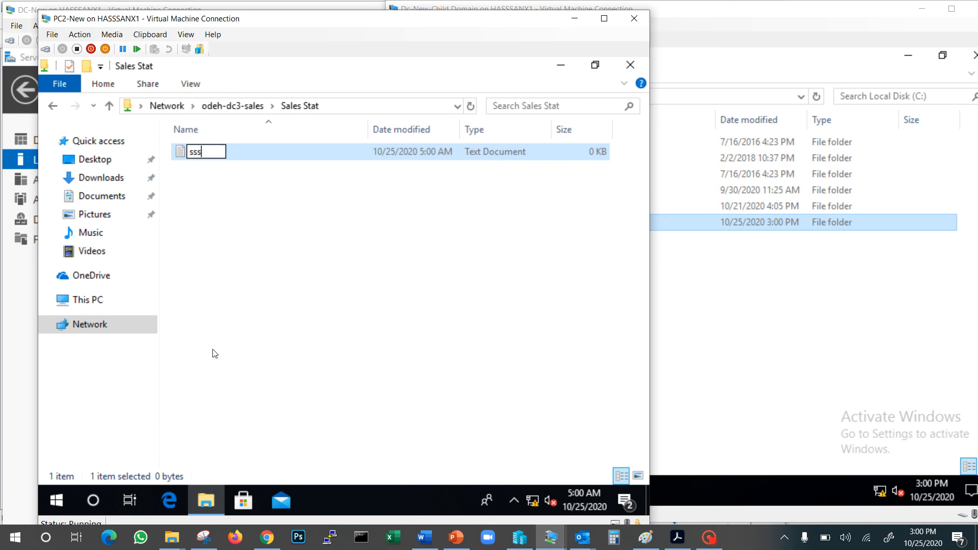
pyautogui.press('Return')
pyautogui.click(266, 343)
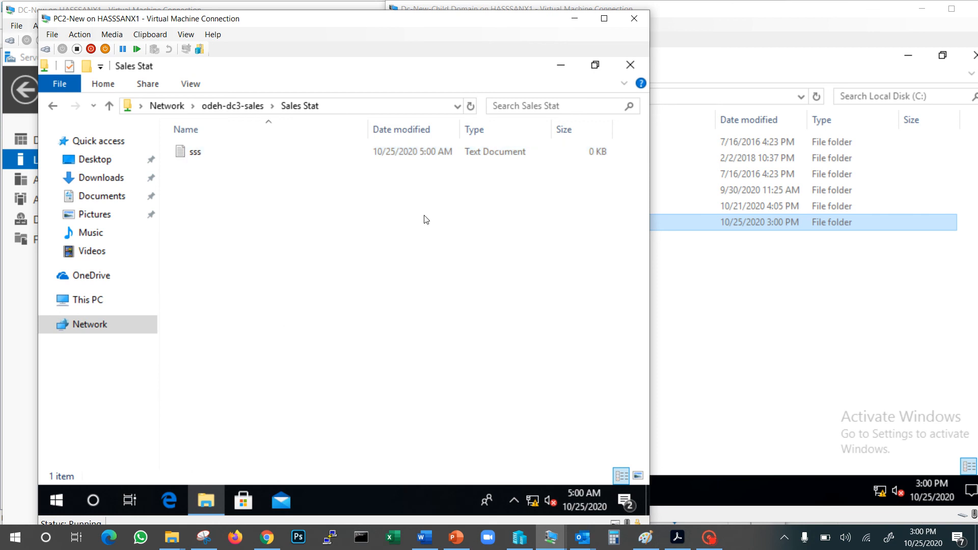
pyautogui.click(630, 65)
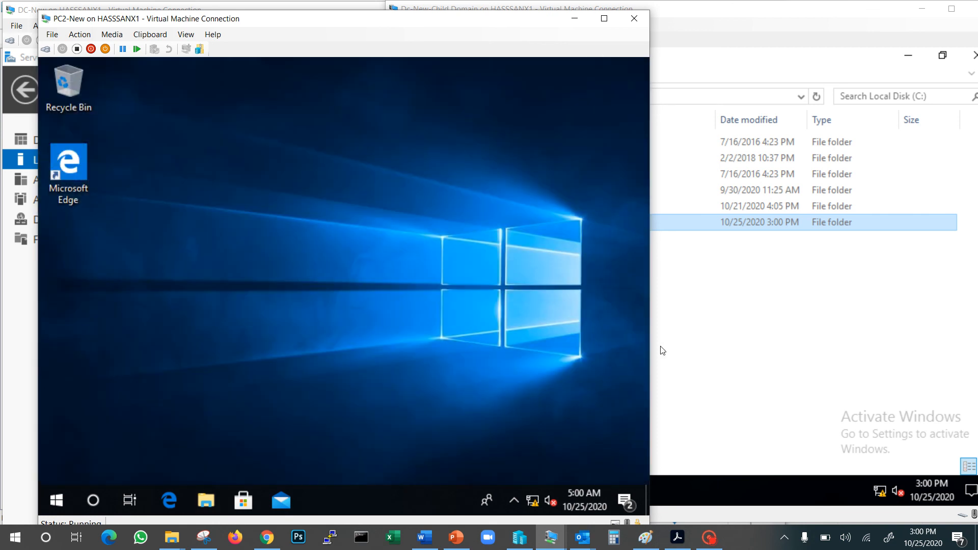
# Step: Back on the child domain controller, close the Local Disk (C:) window and open Active Directory Users and Computers
pyautogui.click(708, 366)
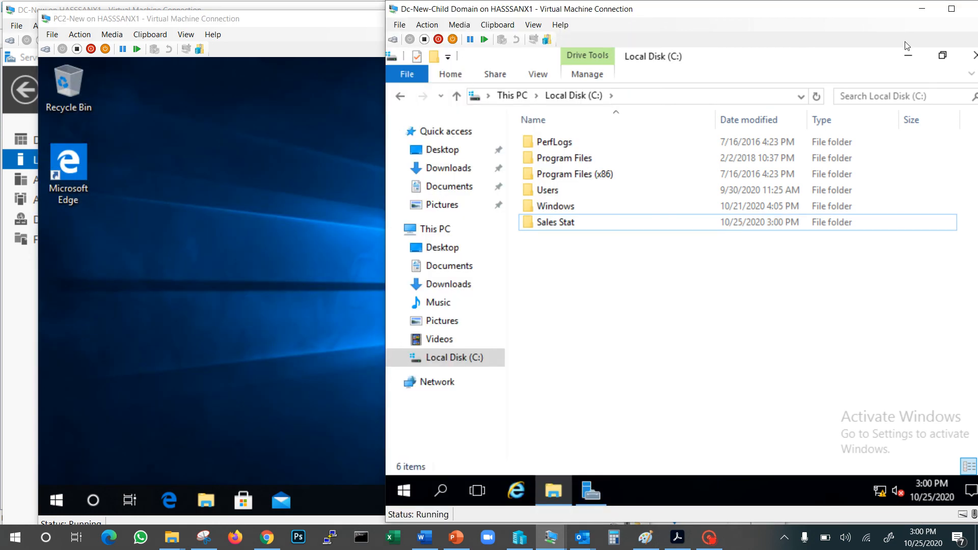
pyautogui.click(973, 55)
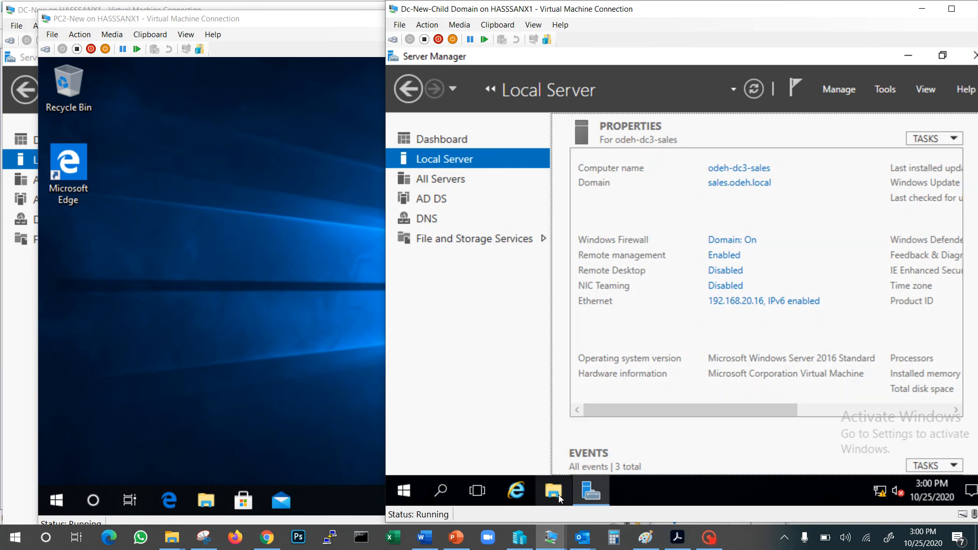
pyautogui.click(885, 89)
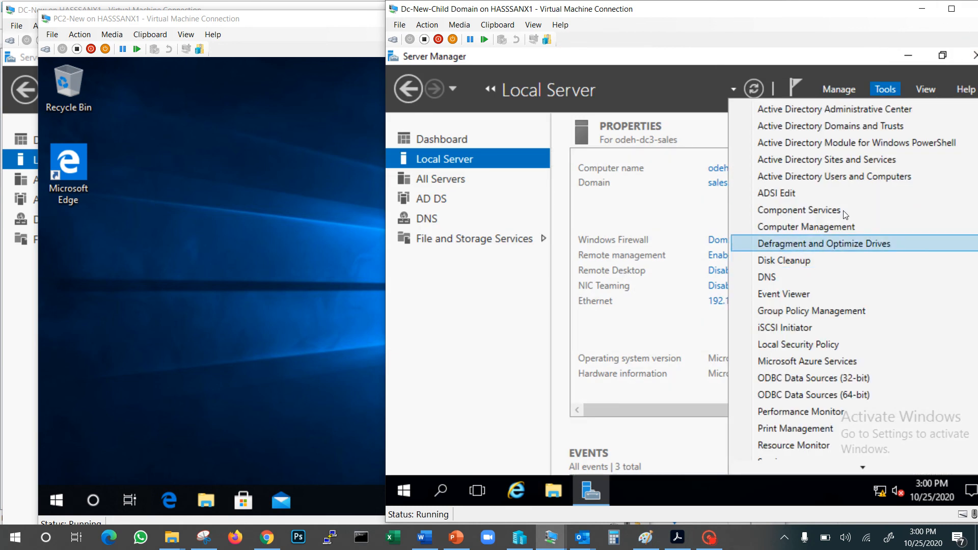
pyautogui.click(830, 177)
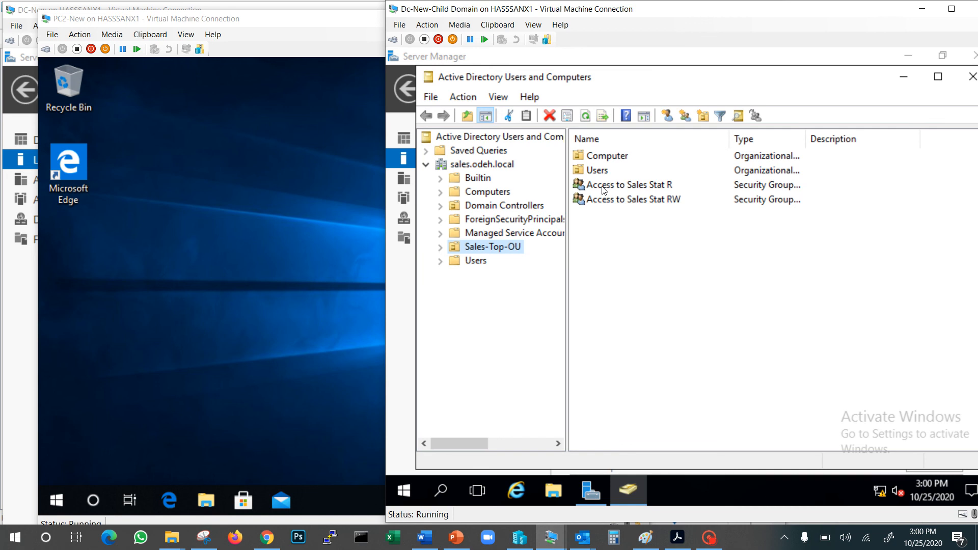
# Step: Create a security group named ddddd with Global scope in Sales-Top-OU
pyautogui.click(681, 117)
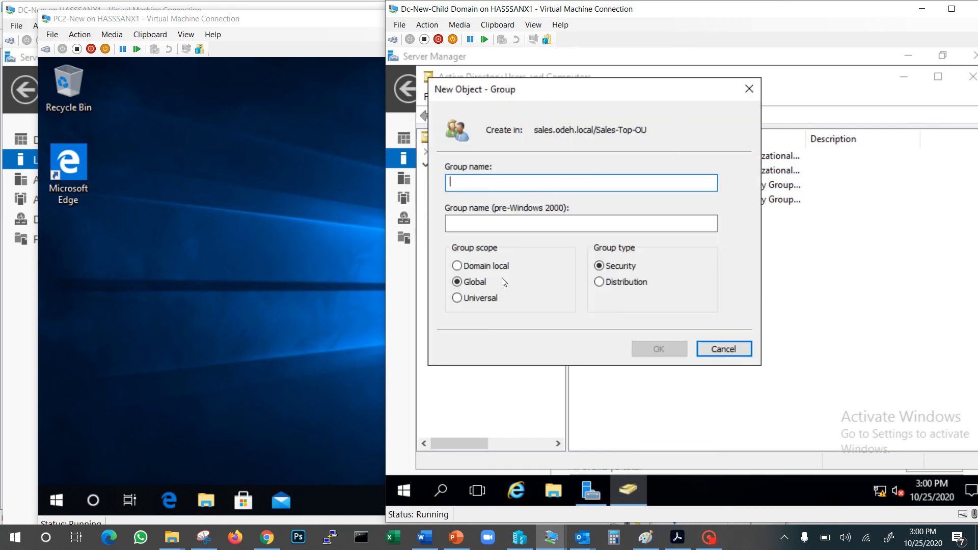
pyautogui.click(457, 301)
pyautogui.click(458, 283)
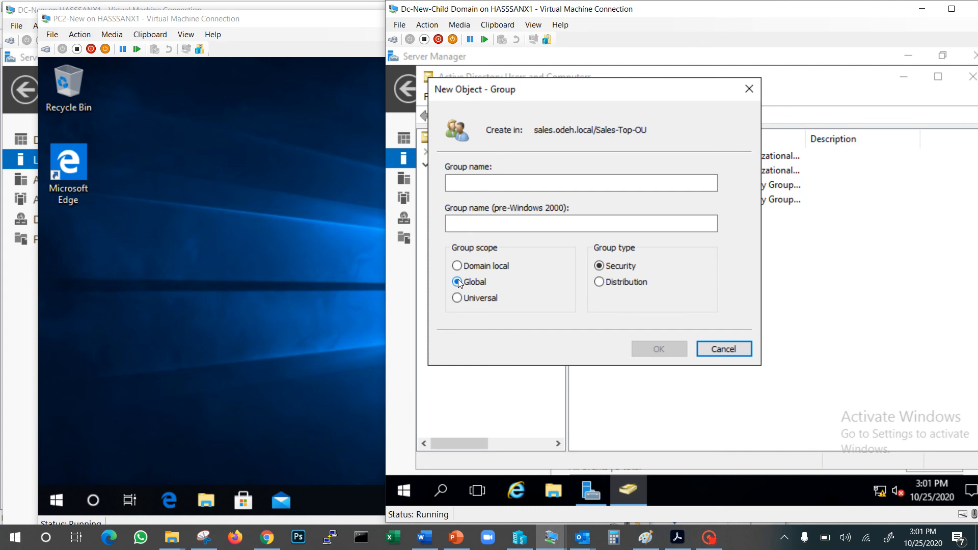
pyautogui.click(546, 184)
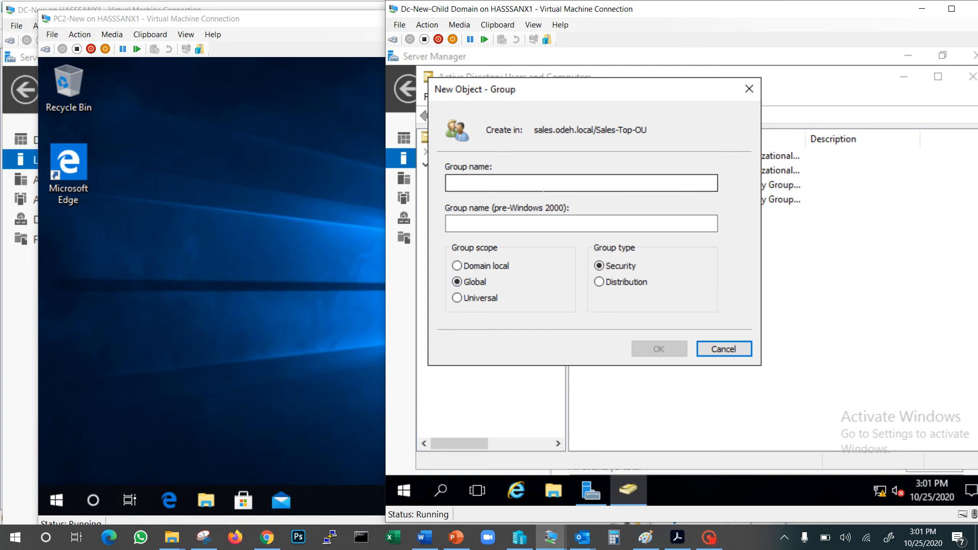
pyautogui.write('ddddd')
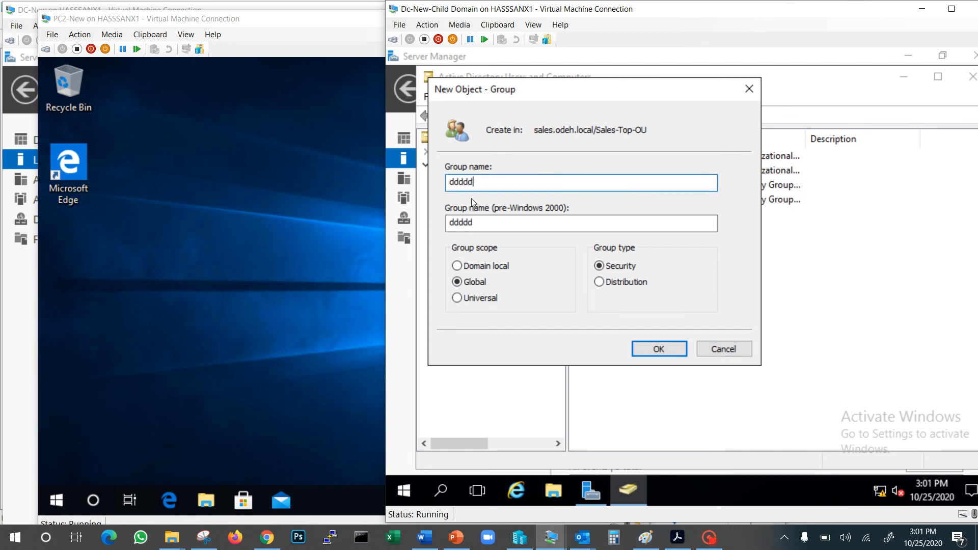
pyautogui.click(665, 347)
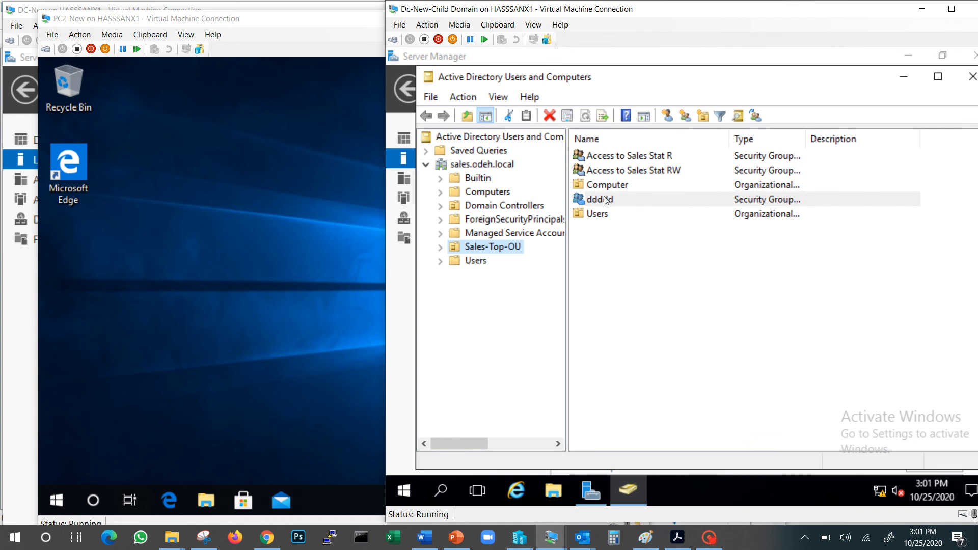
# Step: Inspect which locations the Global ddddd group can take members from, expanding sales.odeh.local, and cancel the member selection
pyautogui.doubleClick(606, 199)
pyautogui.click(616, 131)
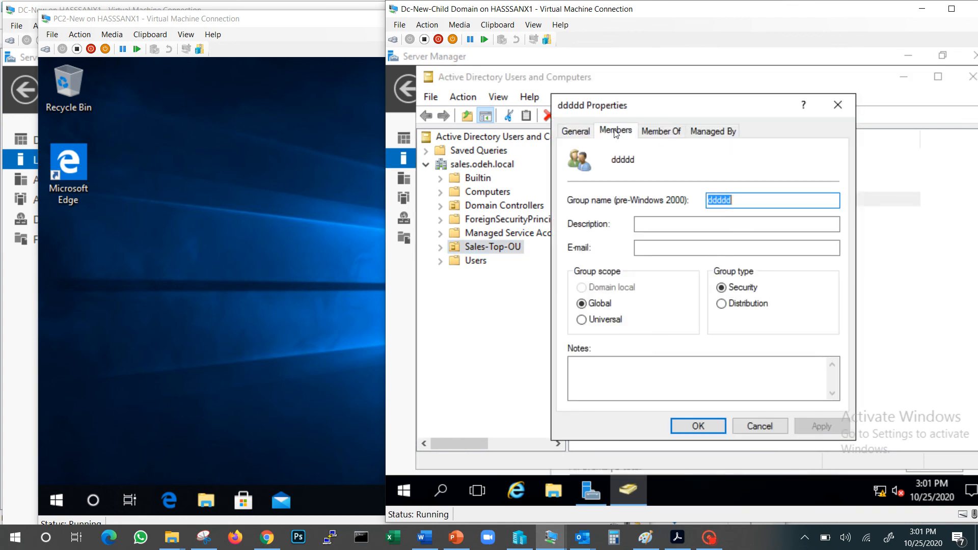
pyautogui.click(601, 381)
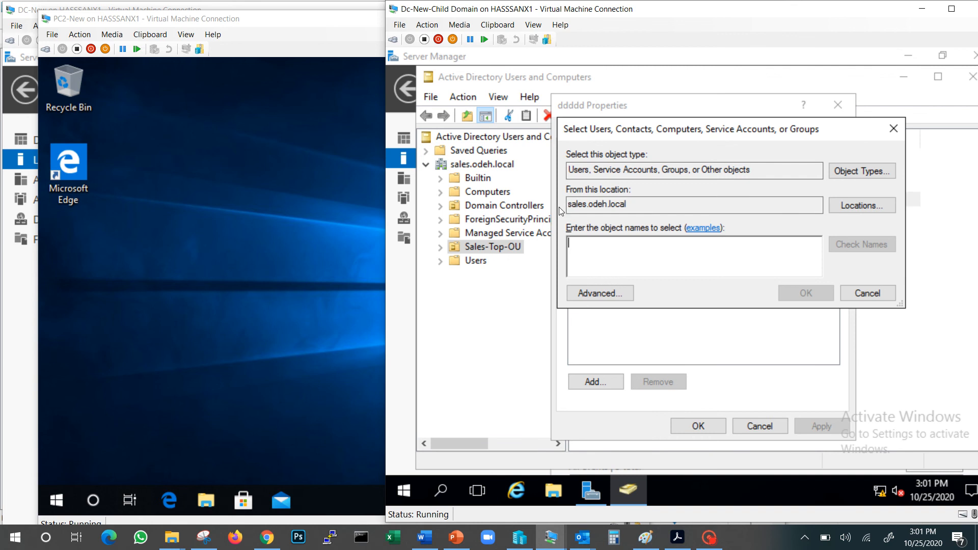
pyautogui.click(885, 209)
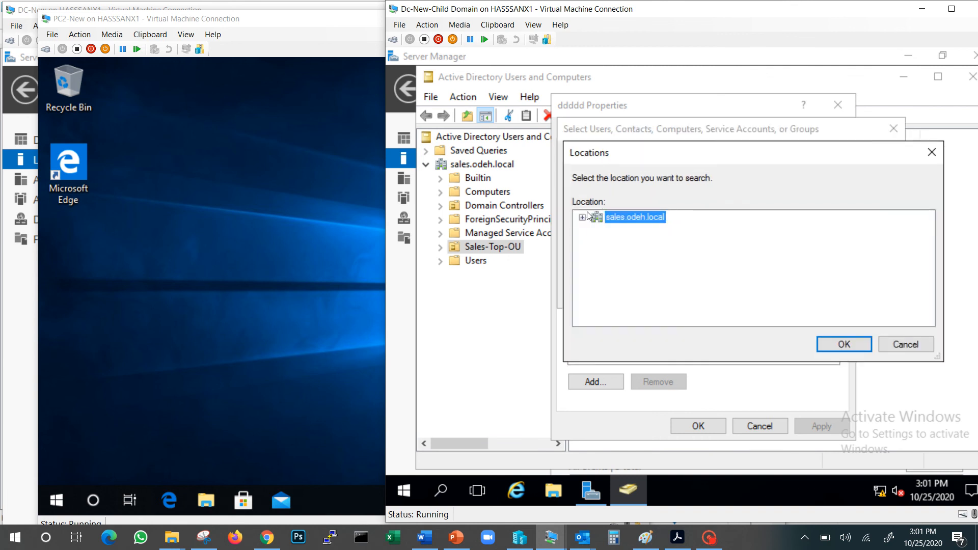
pyautogui.click(582, 217)
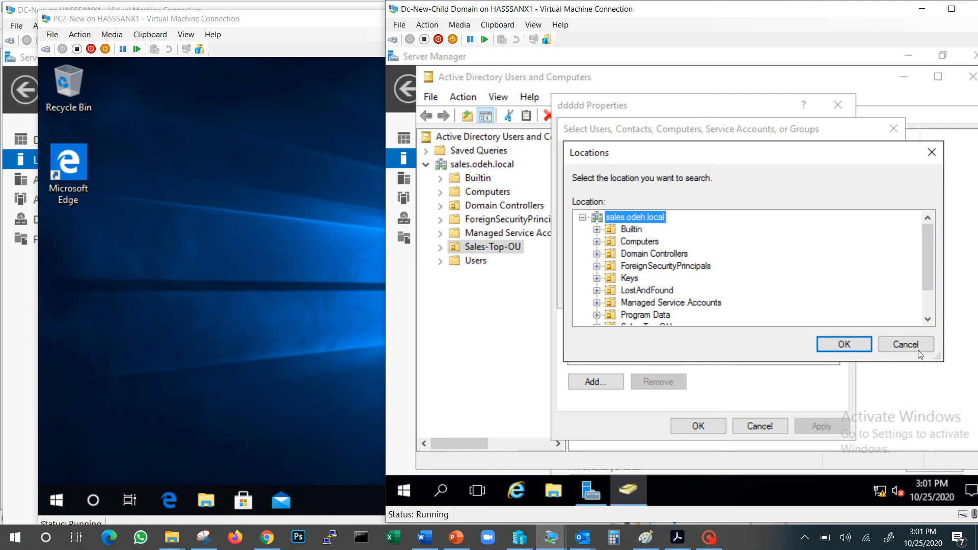
pyautogui.click(896, 346)
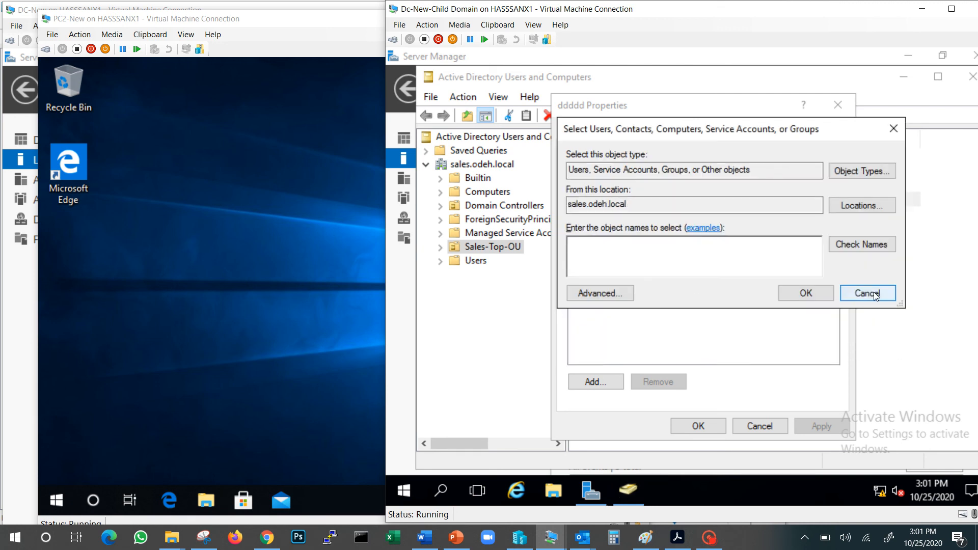
pyautogui.click(875, 295)
# Step: Change the ddddd group's scope to Universal and apply it
pyautogui.click(576, 131)
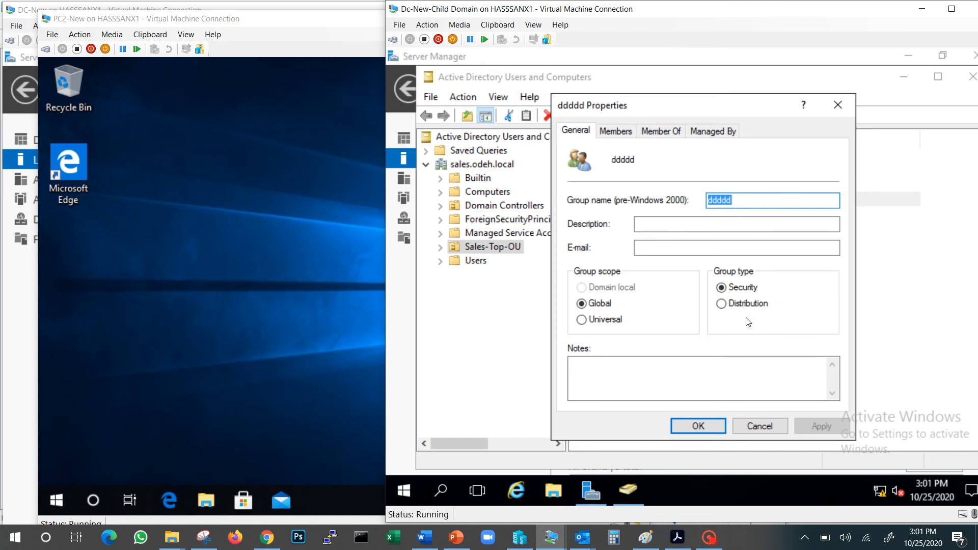
pyautogui.click(581, 320)
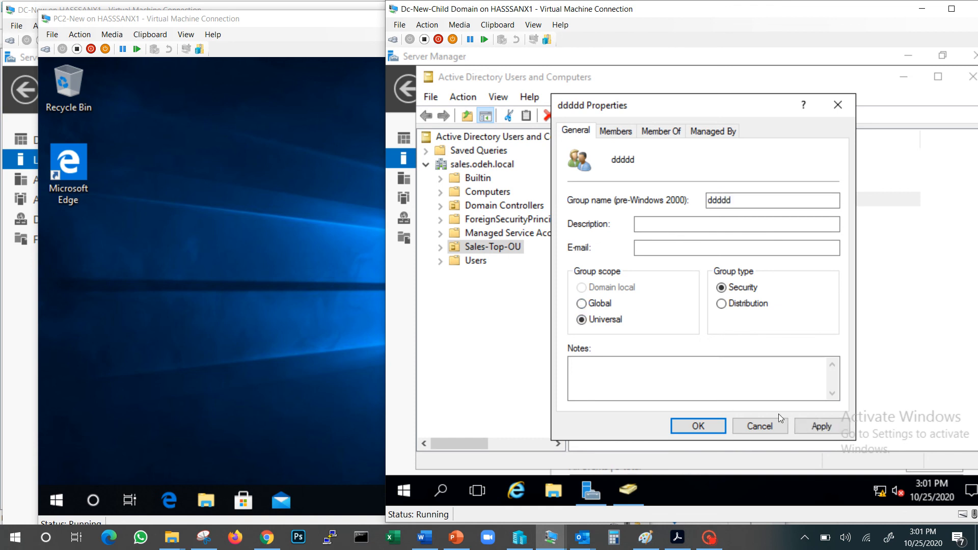
pyautogui.click(834, 431)
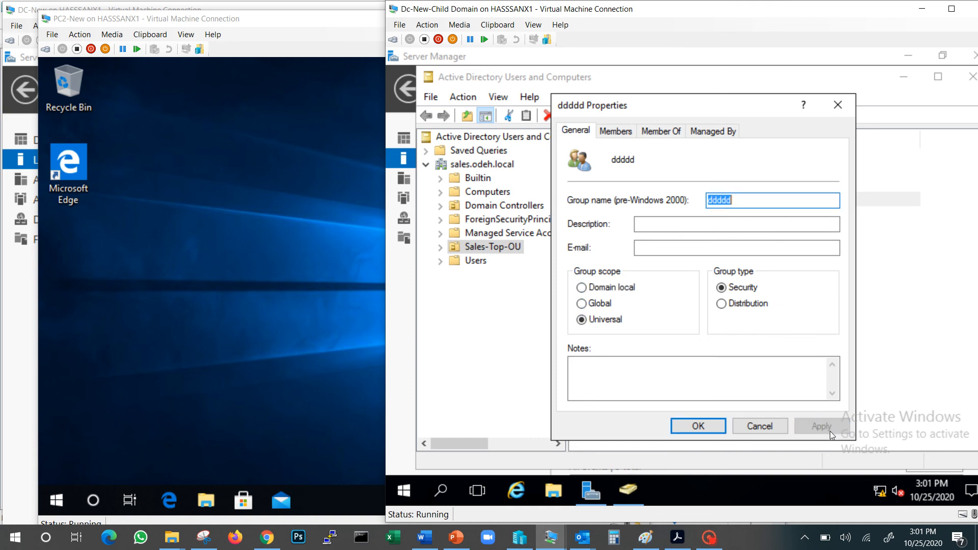
# Step: Check the member locations offered to the ddddd group after the scope change and close its properties
pyautogui.click(615, 132)
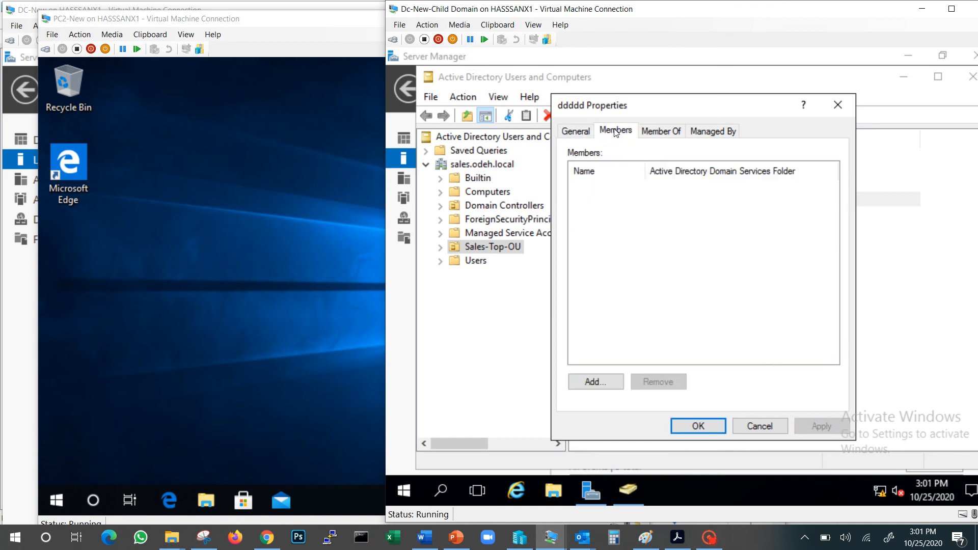
pyautogui.click(600, 383)
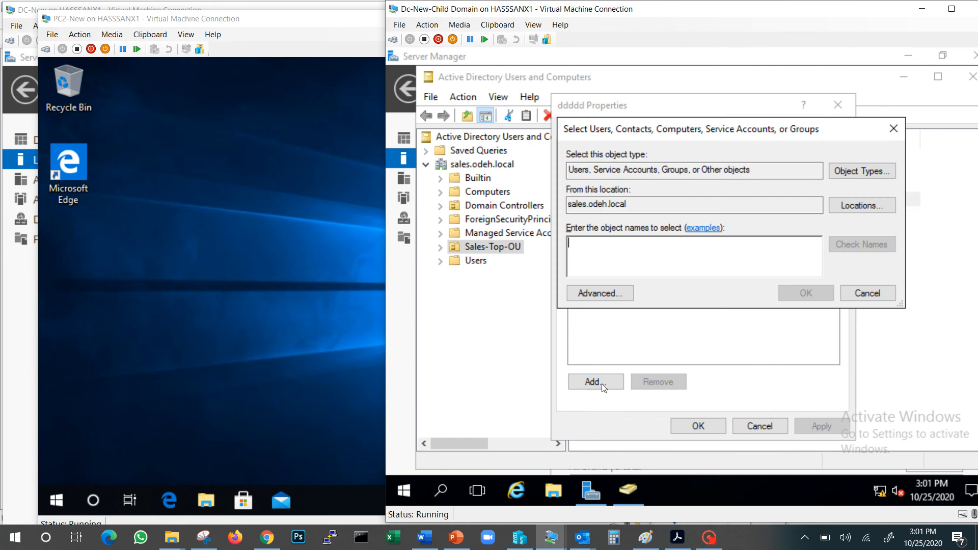
pyautogui.click(862, 205)
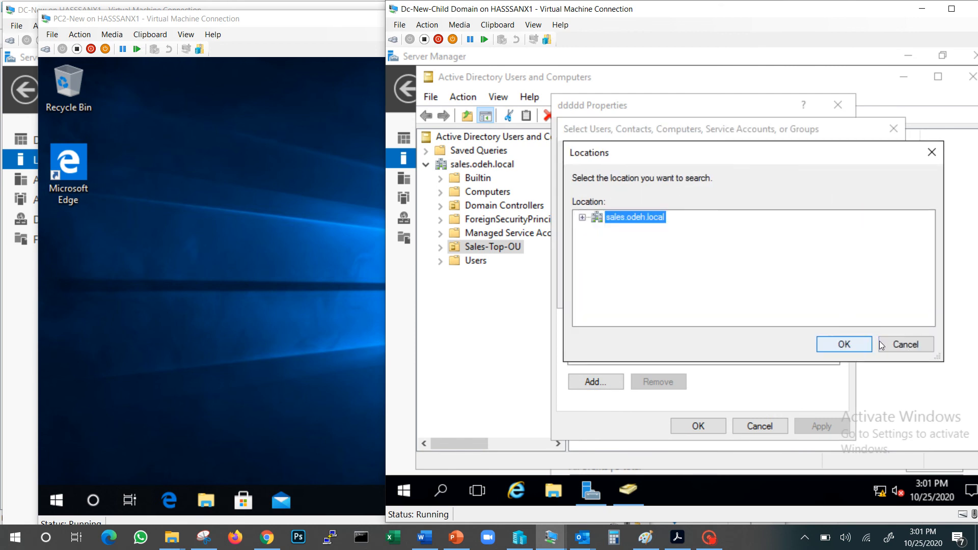
pyautogui.click(840, 344)
pyautogui.click(815, 295)
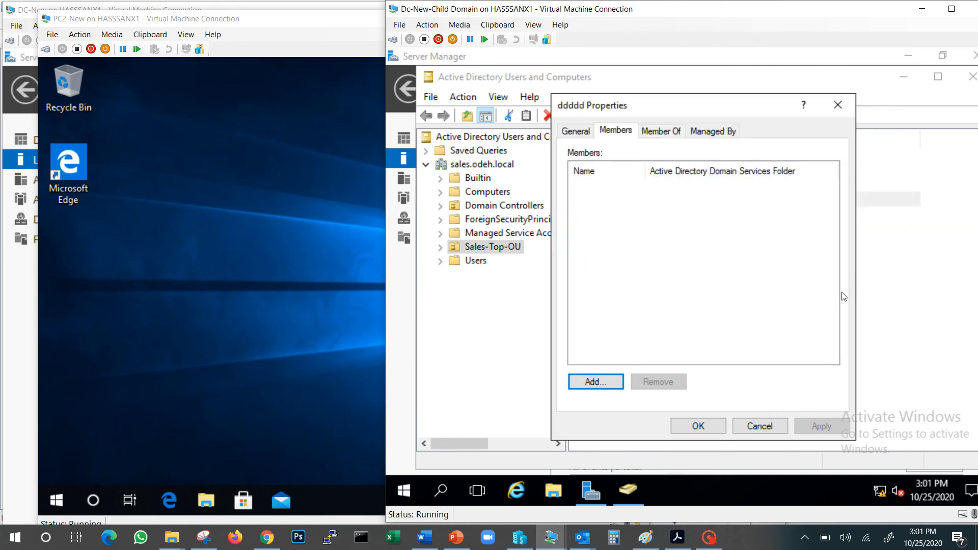
pyautogui.click(700, 427)
# Step: Reopen the ddddd properties, examine the member locations under Entire Directory including odeh.local, cancel, and close Active Directory Users and Computers
pyautogui.doubleClick(615, 203)
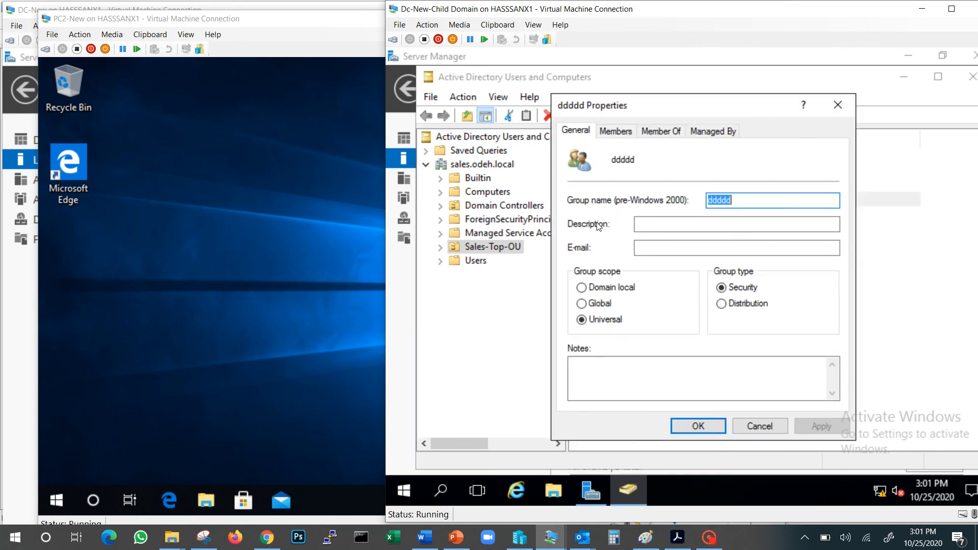
pyautogui.click(615, 136)
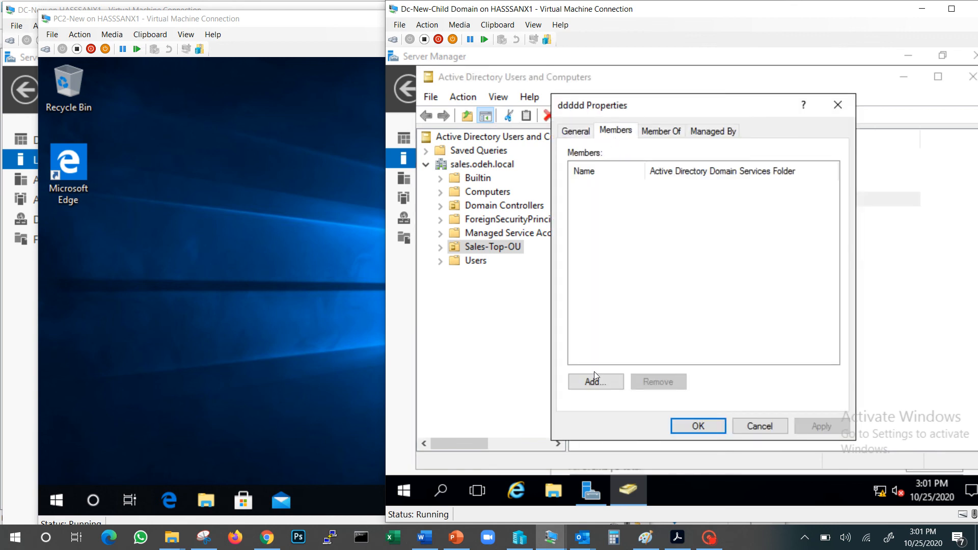
pyautogui.click(594, 380)
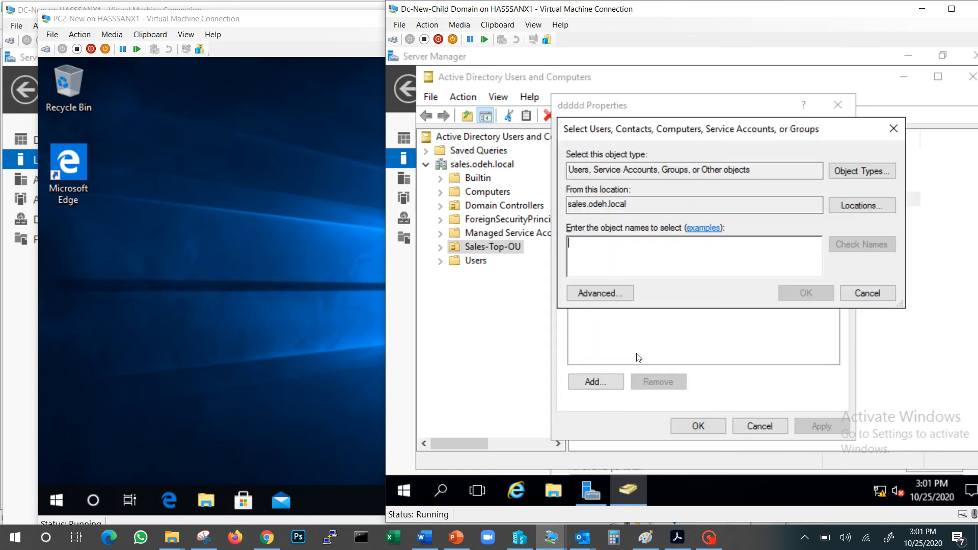
pyautogui.click(858, 209)
pyautogui.scroll(1, 596, 252)
pyautogui.click(626, 234)
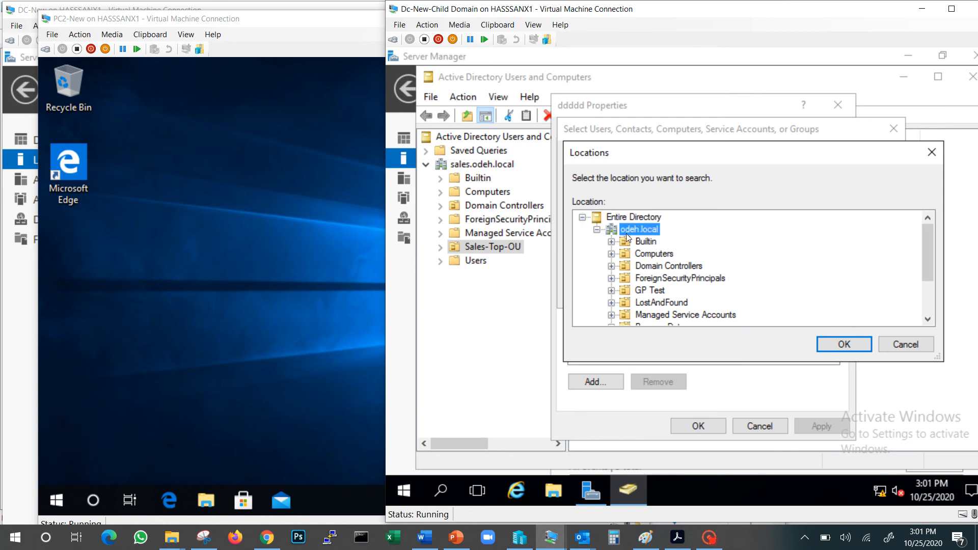
pyautogui.click(906, 344)
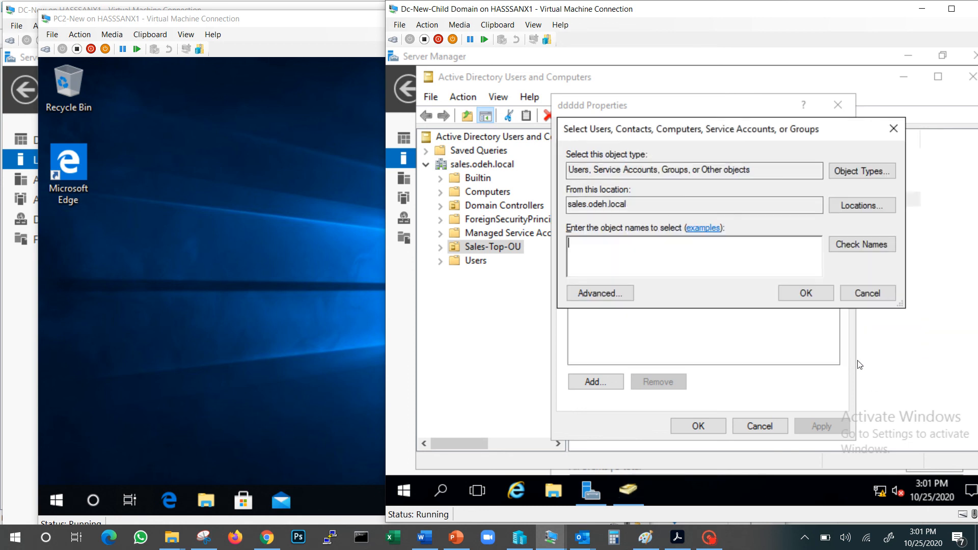
pyautogui.click(881, 295)
pyautogui.click(760, 426)
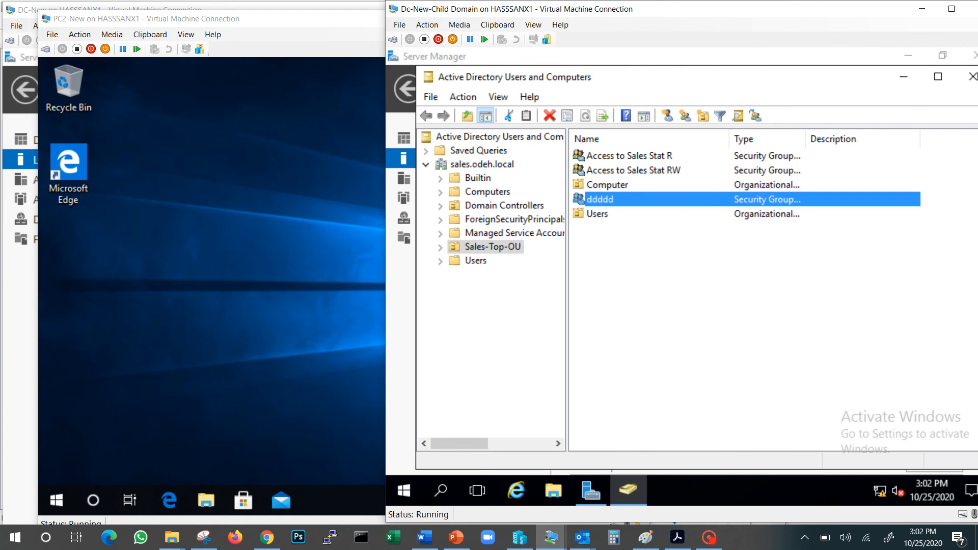
pyautogui.click(973, 76)
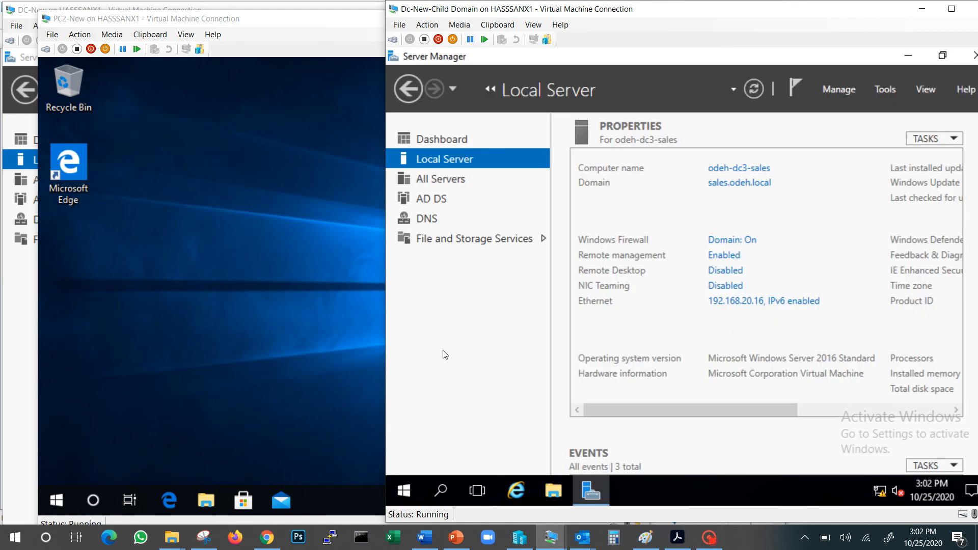
# Step: Minimize the PC2-New window, switch to the DC-New virtual machine, and set its zoom level to 100%
pyautogui.click(366, 152)
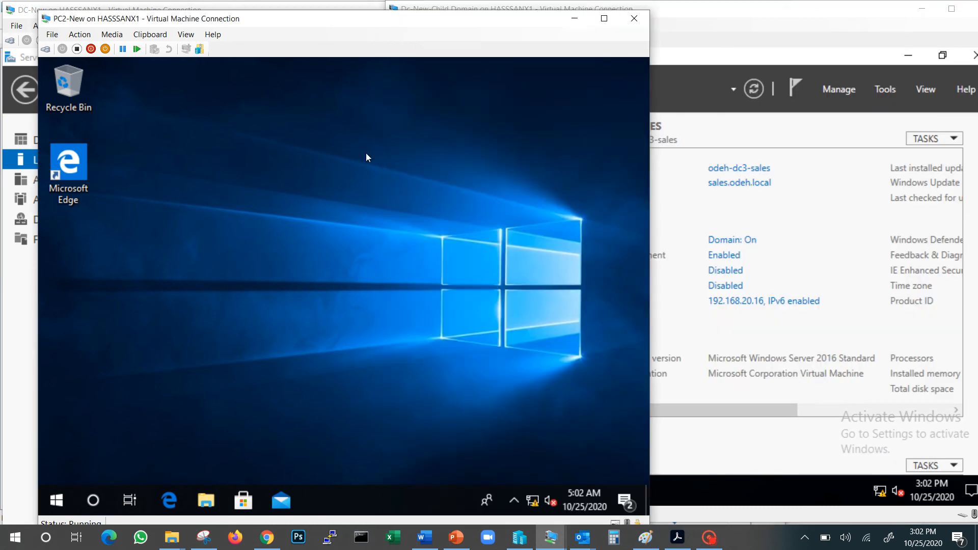
pyautogui.click(575, 18)
pyautogui.click(100, 342)
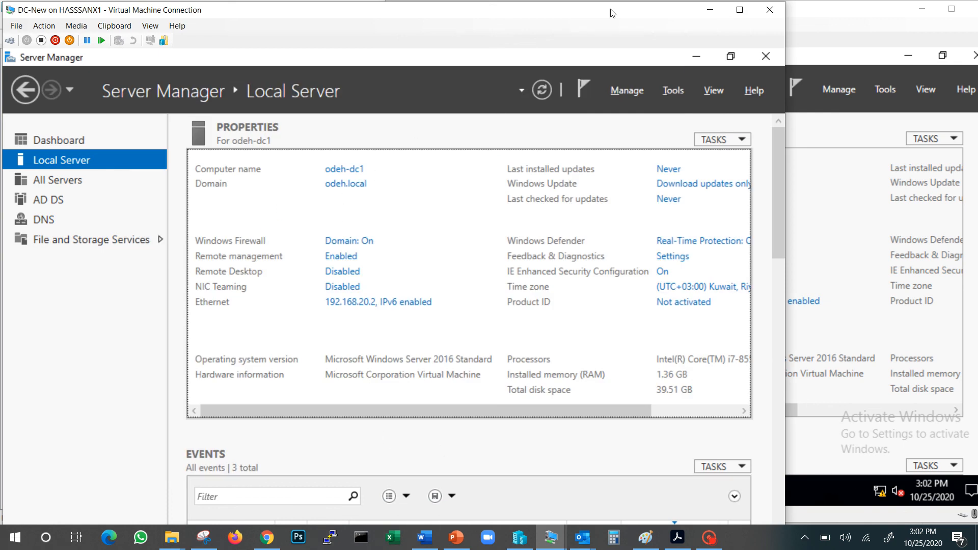
pyautogui.click(149, 29)
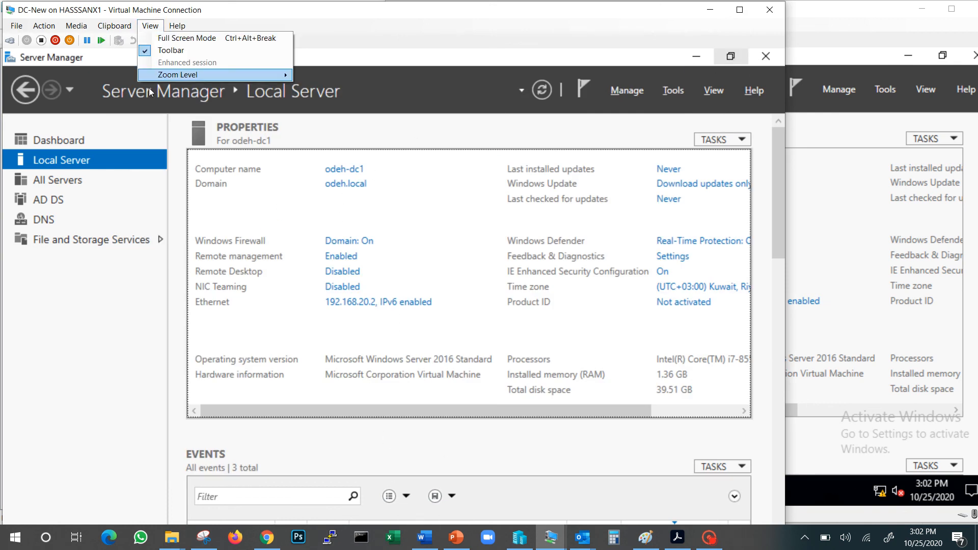
pyautogui.moveTo(275, 75)
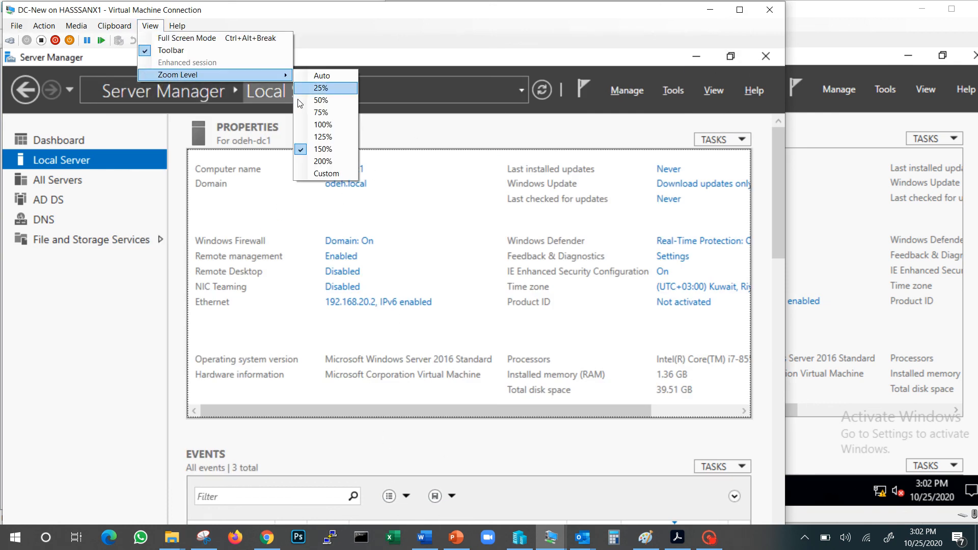
pyautogui.click(321, 124)
# Step: In Active Directory Users and Computers on DC-New, change the scope of the Access to Finance RW access control group to Universal
pyautogui.click(212, 524)
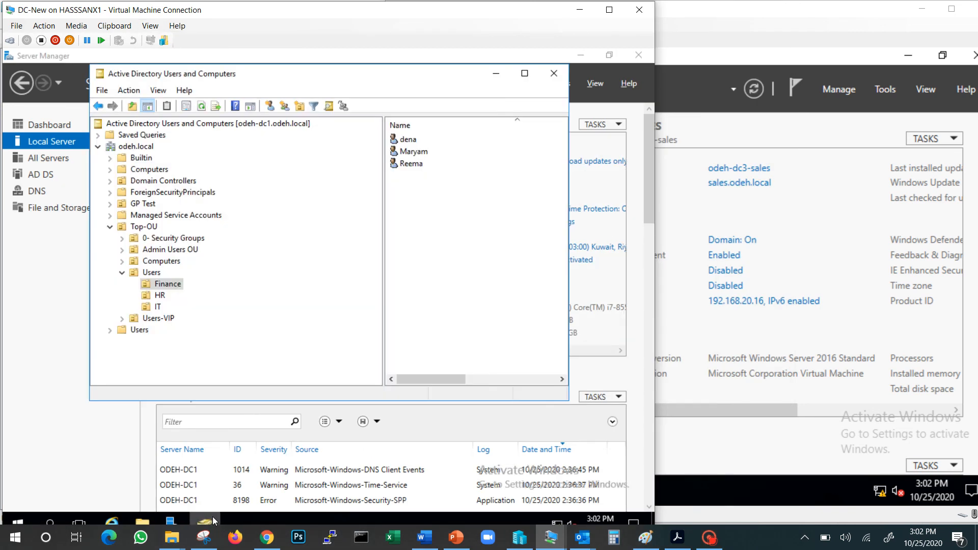
pyautogui.doubleClick(168, 238)
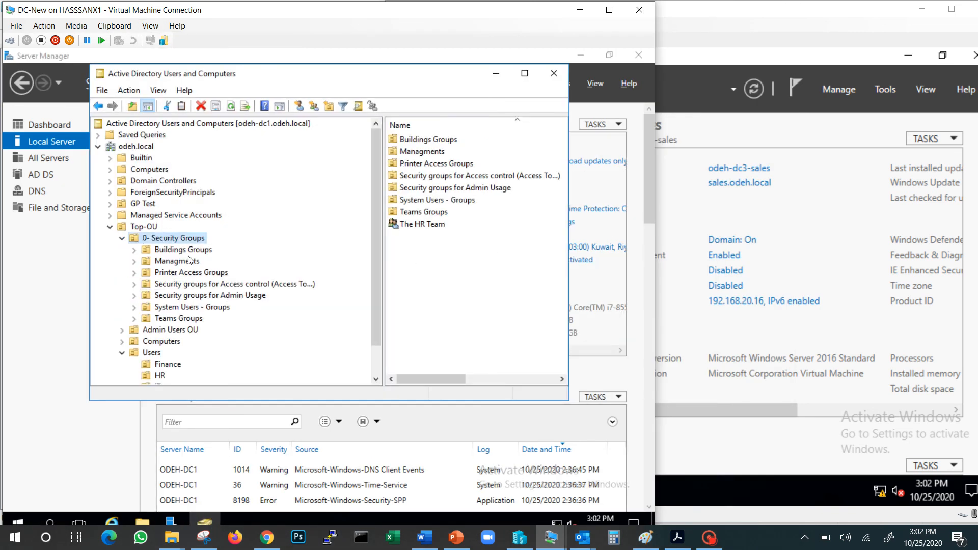
pyautogui.click(198, 285)
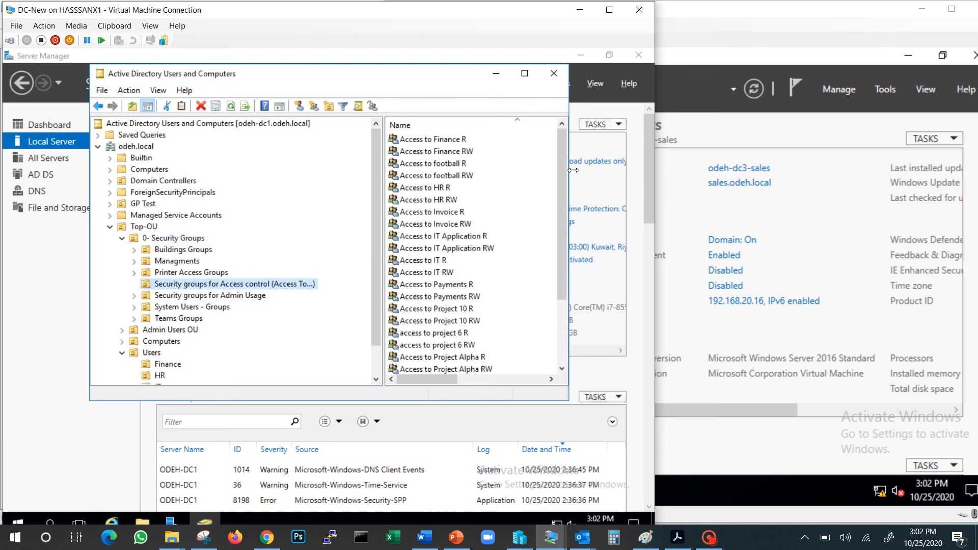
pyautogui.doubleClick(419, 152)
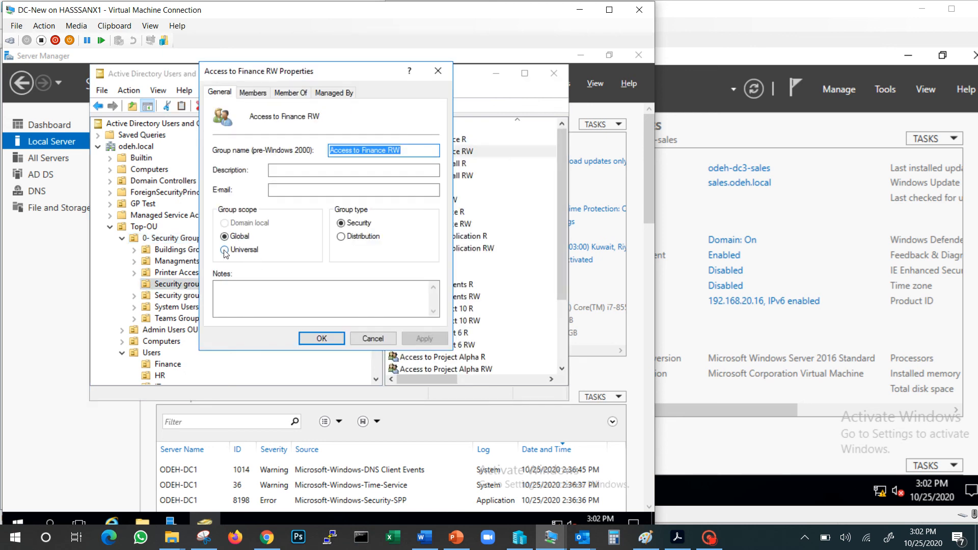
pyautogui.click(225, 249)
pyautogui.click(424, 338)
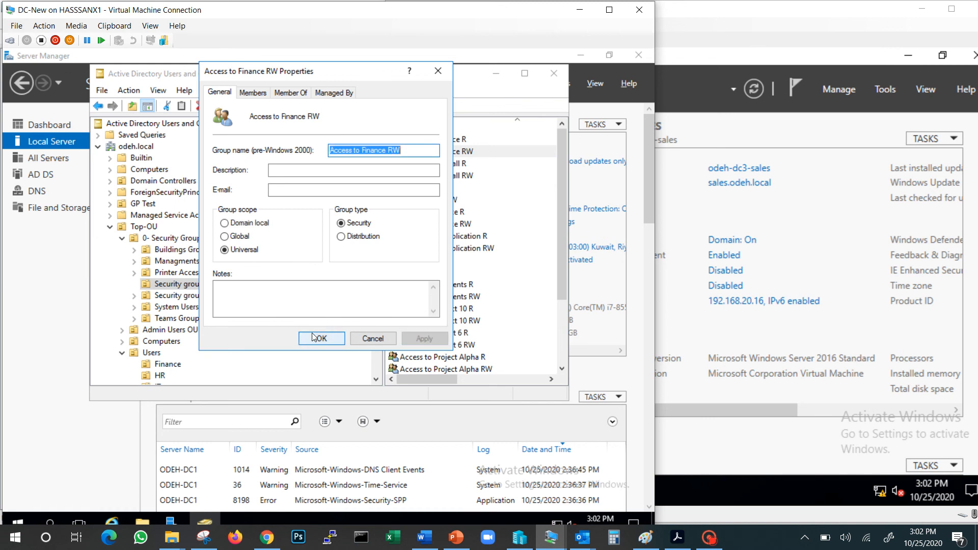
pyautogui.press('Return')
# Step: Add a user from the sales.odeh.local location as a member of the Access to Finance RW group and save the properties
pyautogui.doubleClick(462, 158)
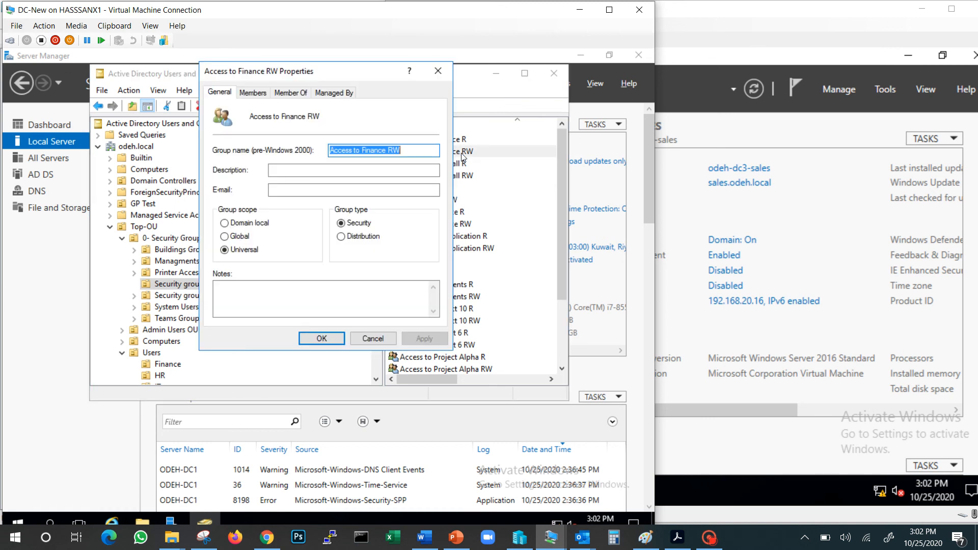
pyautogui.click(253, 92)
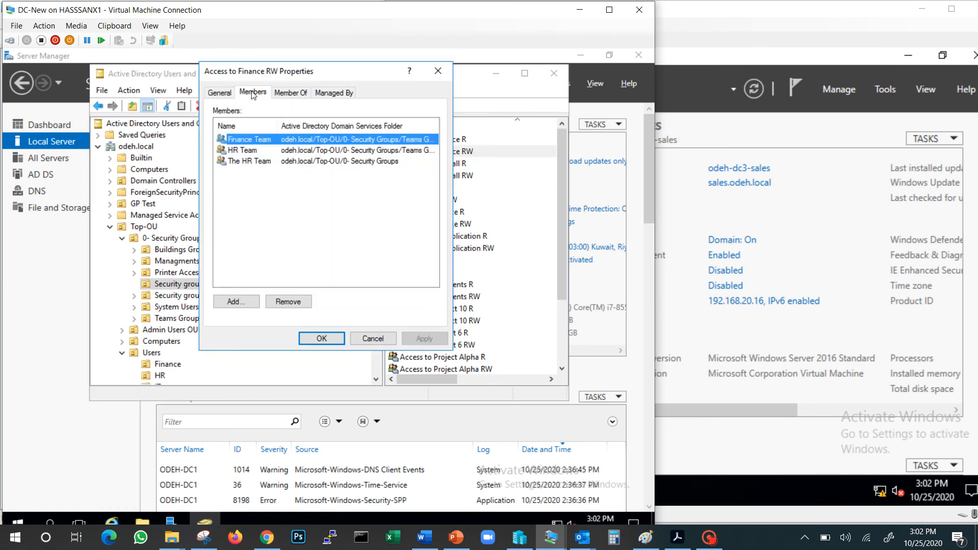
pyautogui.click(237, 302)
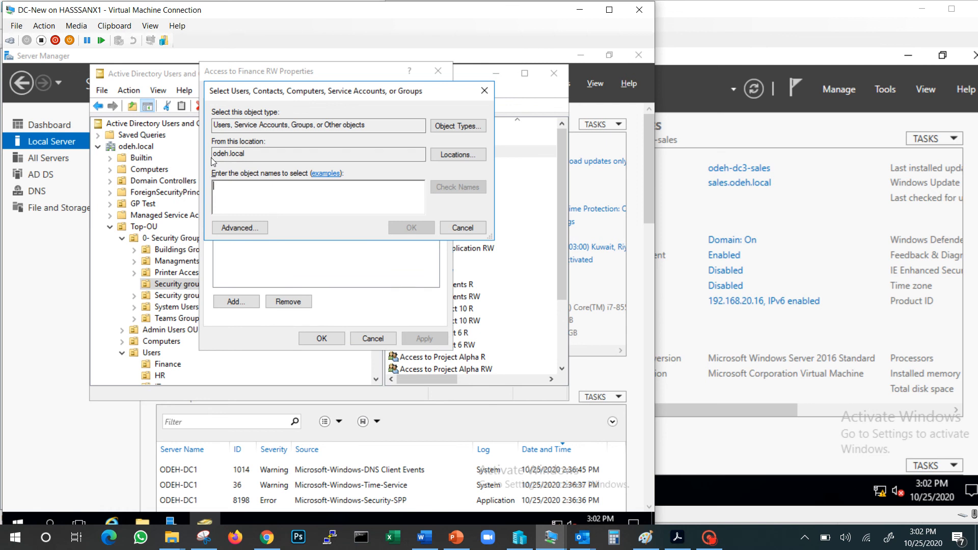
pyautogui.click(461, 156)
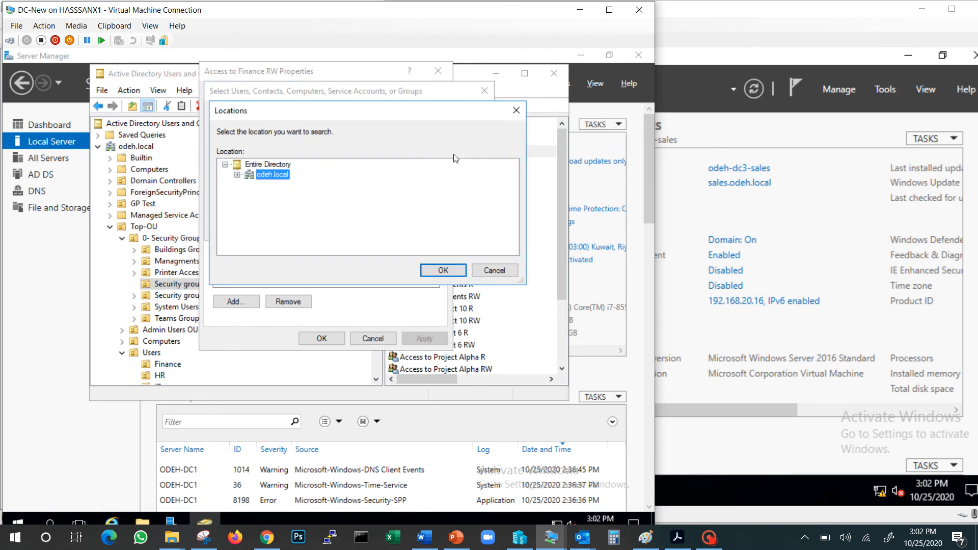
pyautogui.click(238, 176)
pyautogui.scroll(-2, 282, 226)
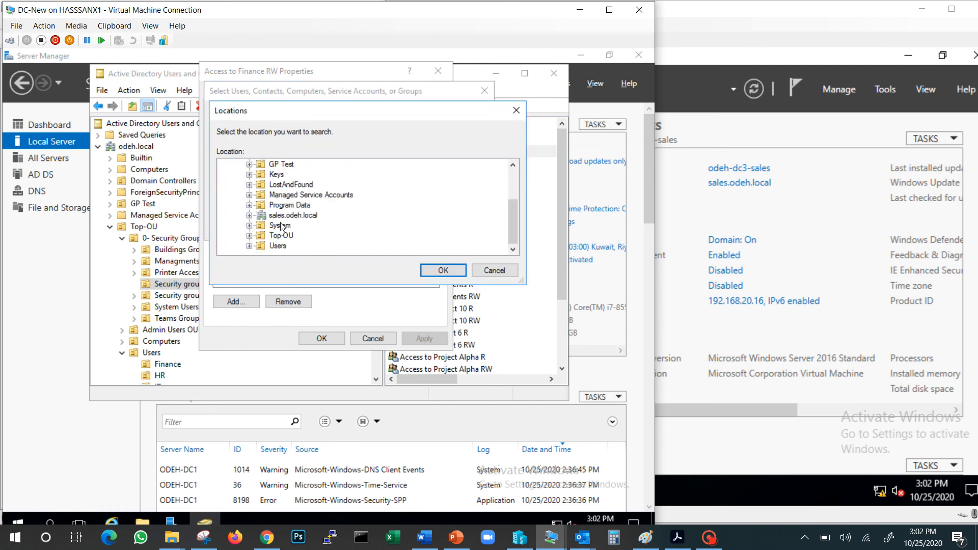
pyautogui.click(284, 217)
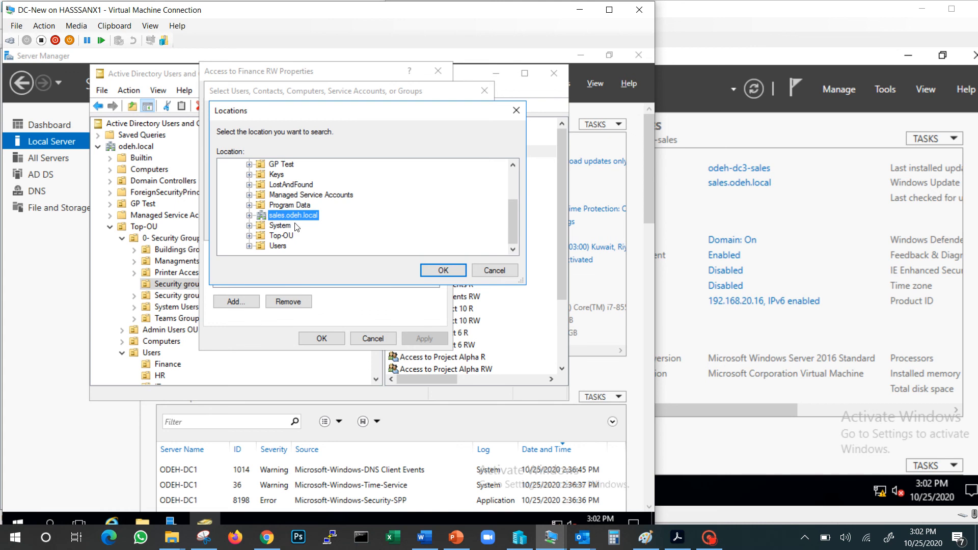
pyautogui.click(440, 270)
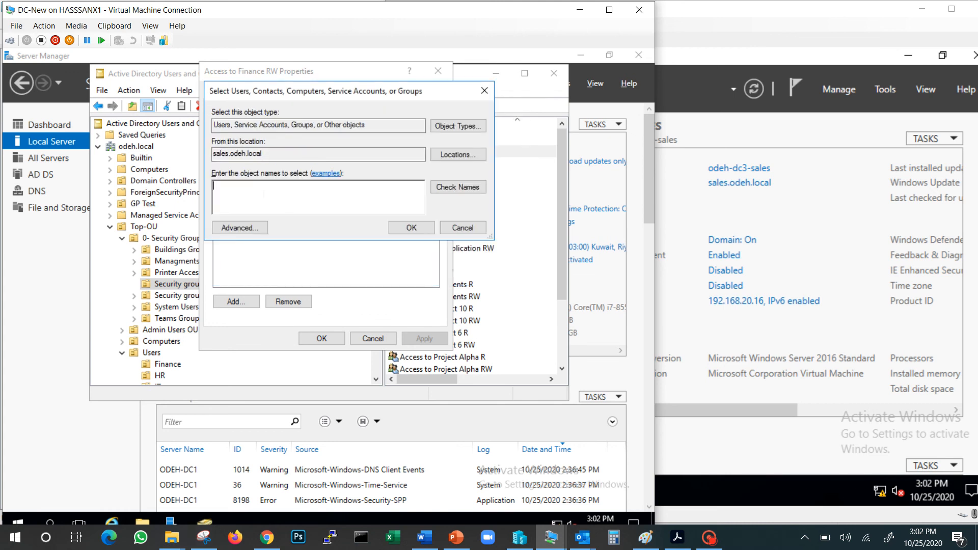
pyautogui.click(460, 187)
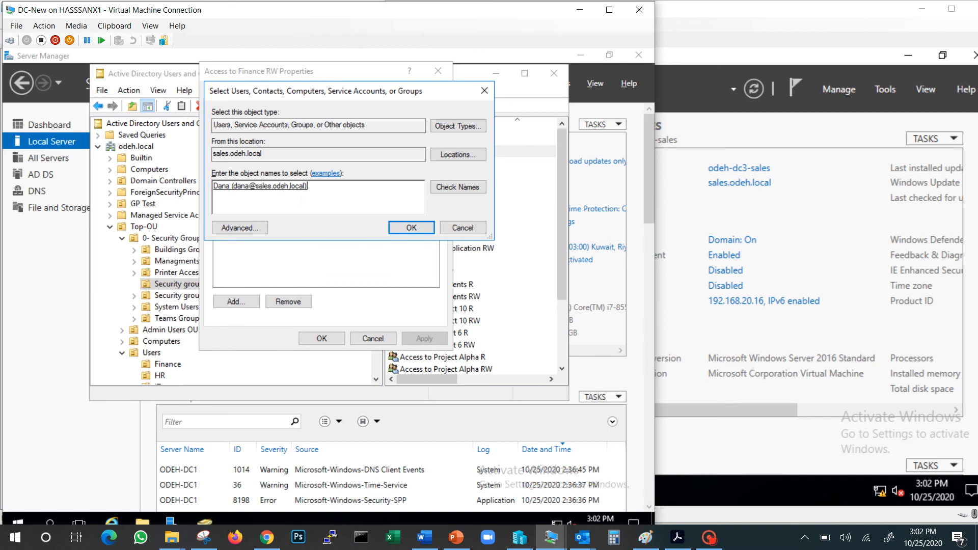
pyautogui.click(410, 227)
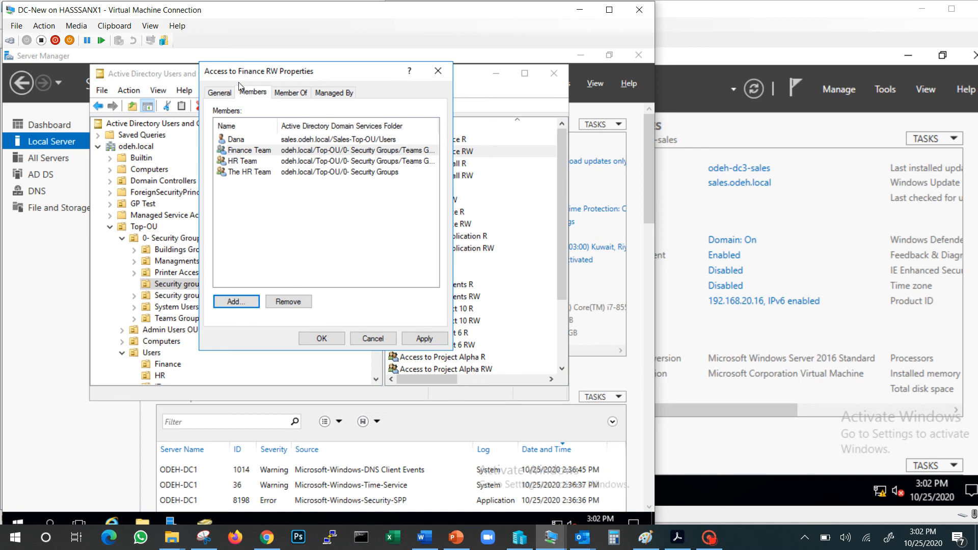
pyautogui.click(320, 339)
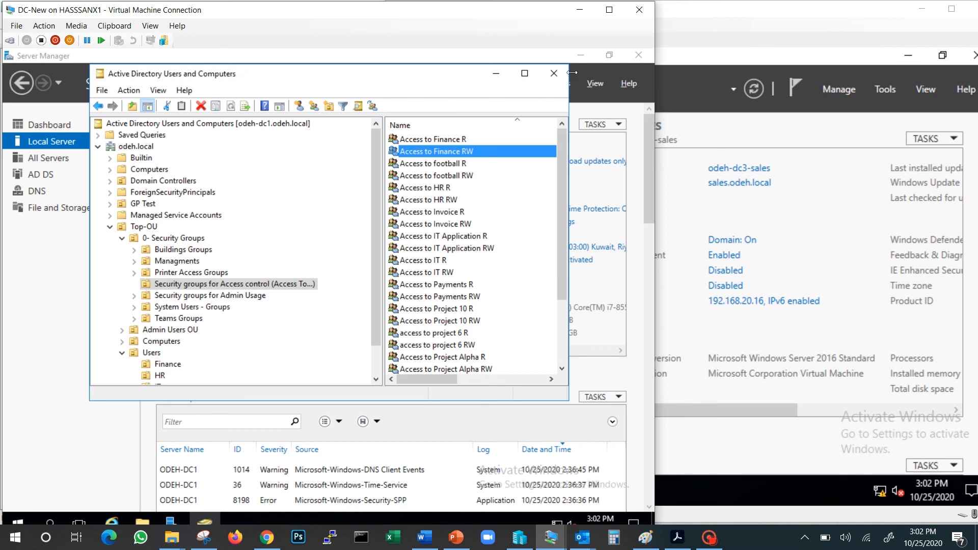
# Step: Close Active Directory Users and Computers on DC-New and return to the child domain controller window
pyautogui.click(554, 73)
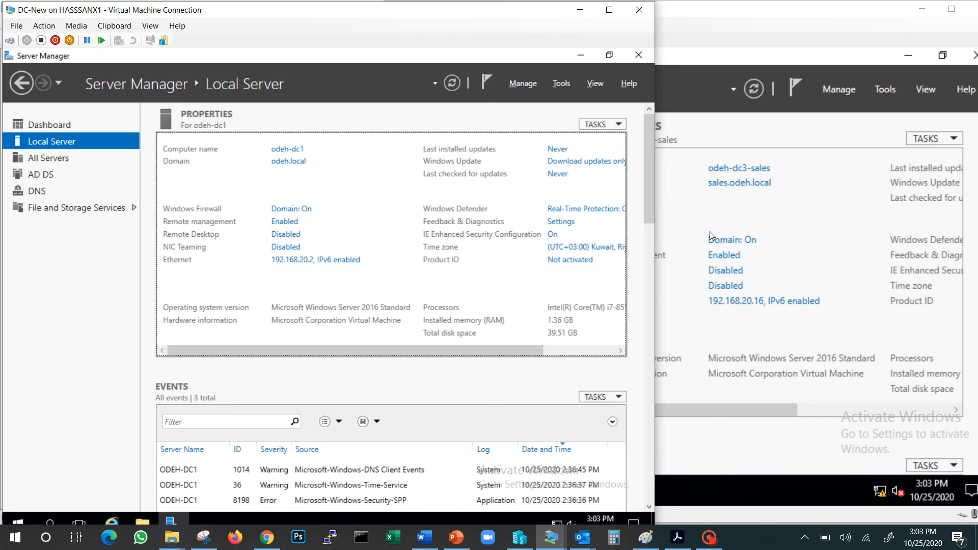
pyautogui.click(728, 51)
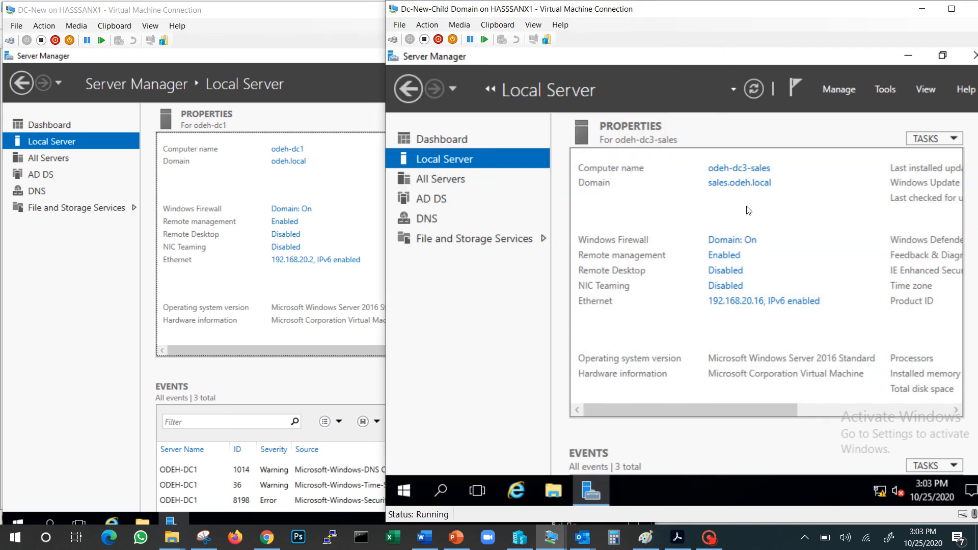